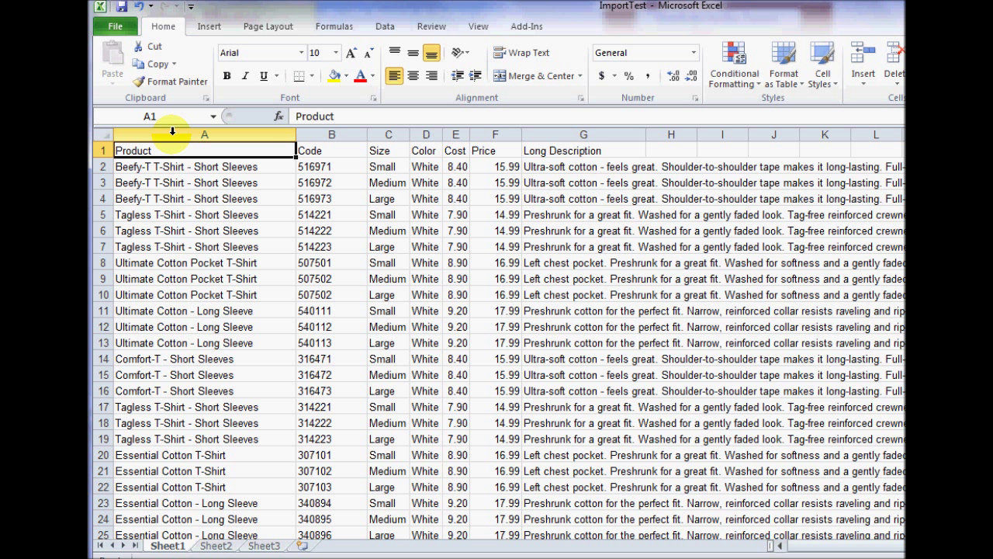
# - Insert a new column before the Product column and give it the heading "Category"
pyautogui.rightClick(172, 132)
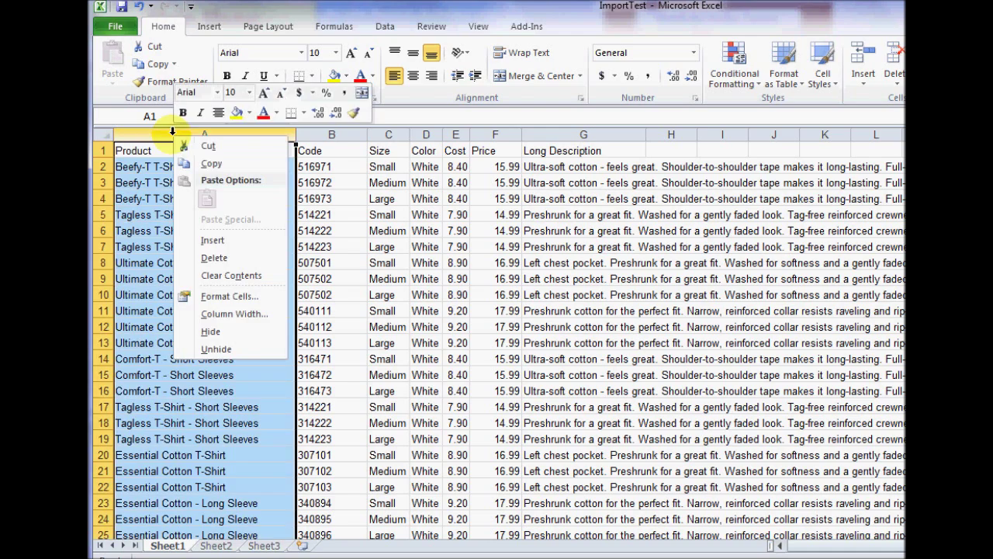
pyautogui.click(223, 181)
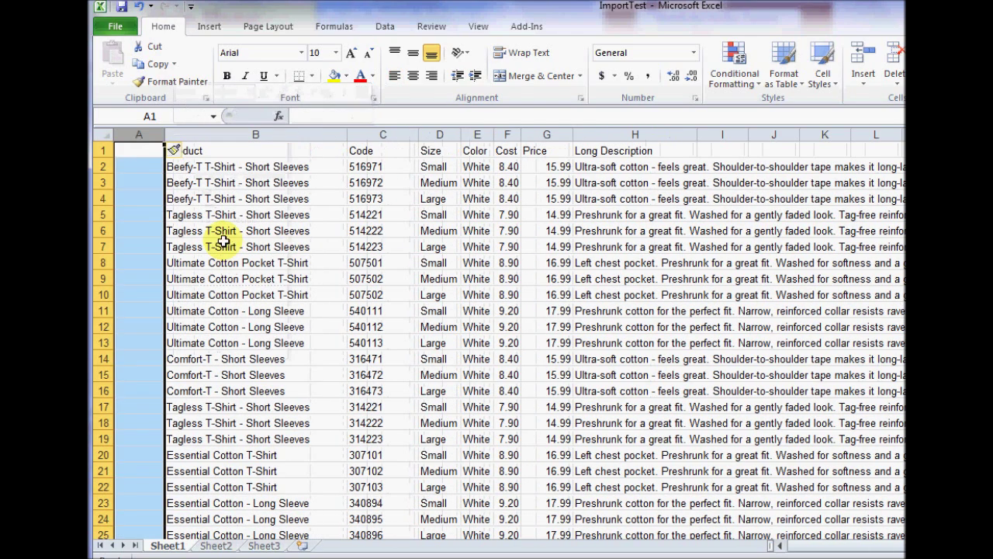
pyautogui.click(139, 150)
pyautogui.write('Category')
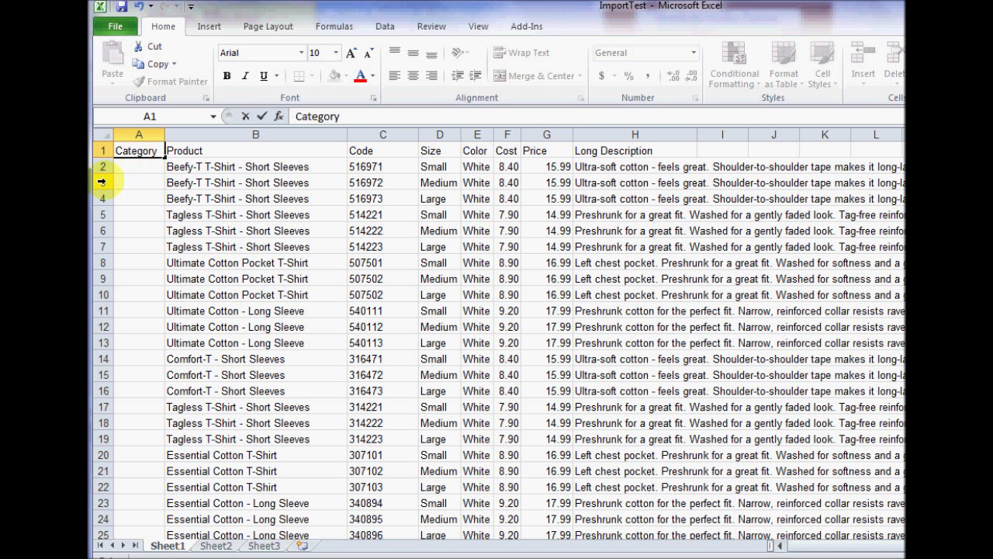
# - Fill the Category column with "Men" in rows 2 to 13 and "Women" in rows 14 to 24
pyautogui.click(136, 167)
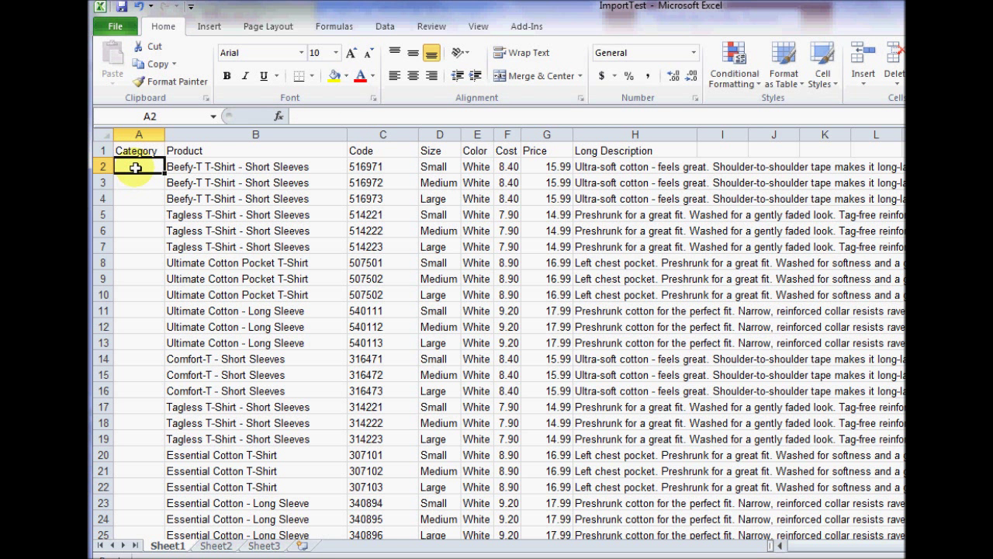
pyautogui.write('Men')
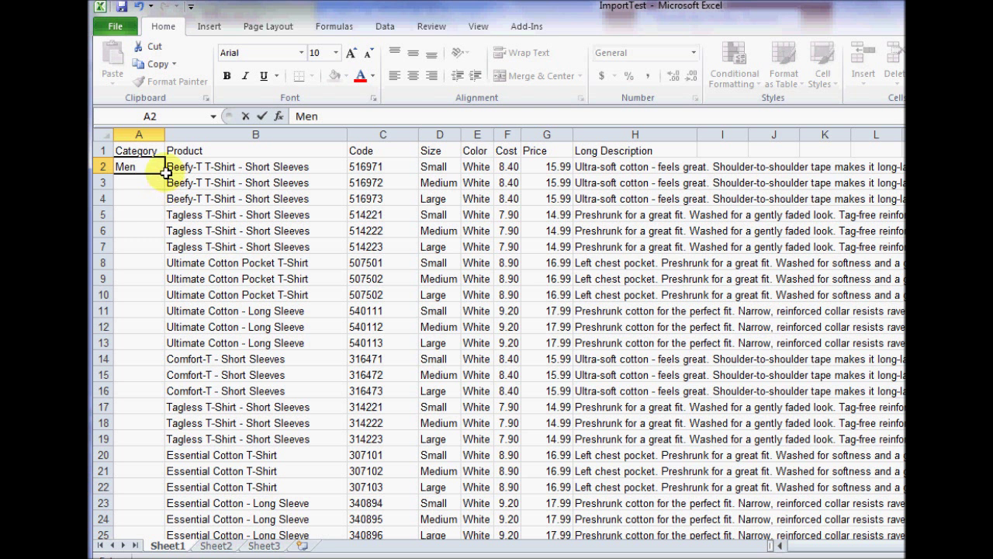
pyautogui.moveTo(165, 173); pyautogui.dragTo(156, 350)
pyautogui.click(148, 359)
pyautogui.write('Wo')
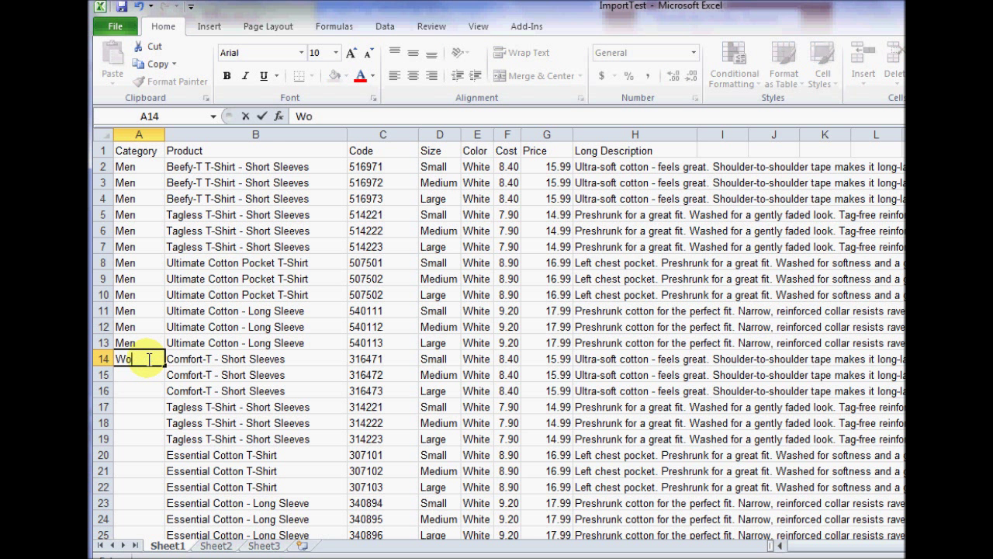
pyautogui.write('men')
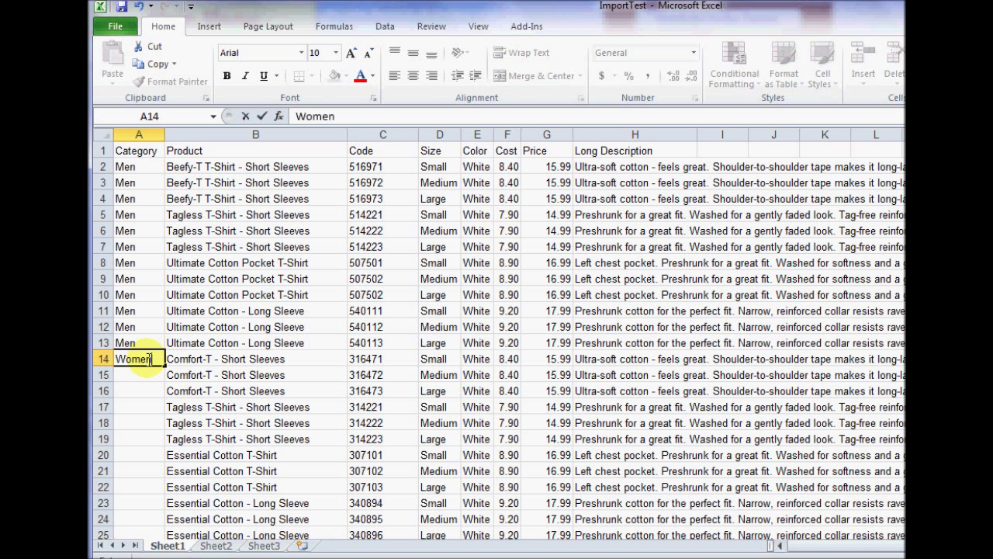
pyautogui.moveTo(164, 367); pyautogui.dragTo(166, 524)
# - Insert a new column between Code and Size and give it the heading "Photo"
pyautogui.click(405, 167)
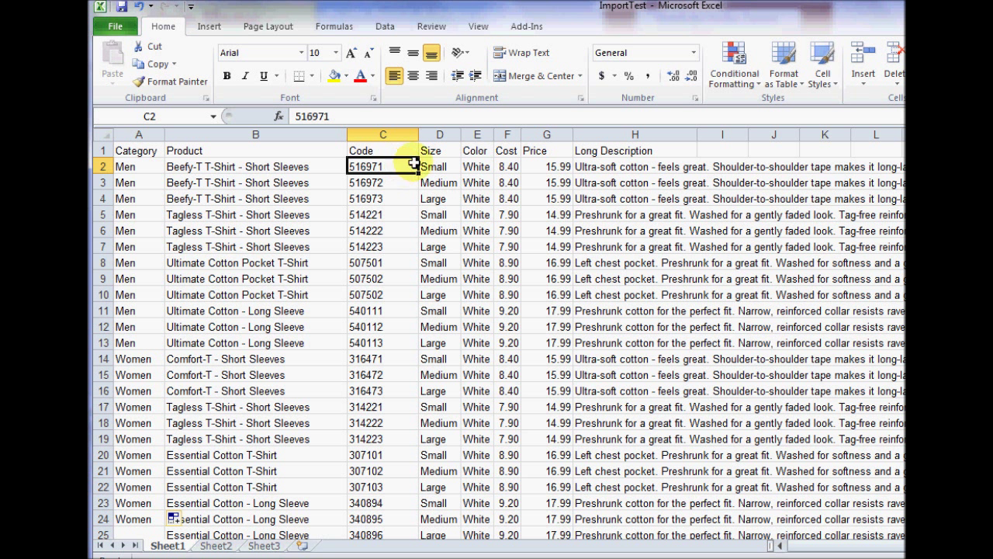
pyautogui.click(432, 134)
pyautogui.rightClick(439, 135)
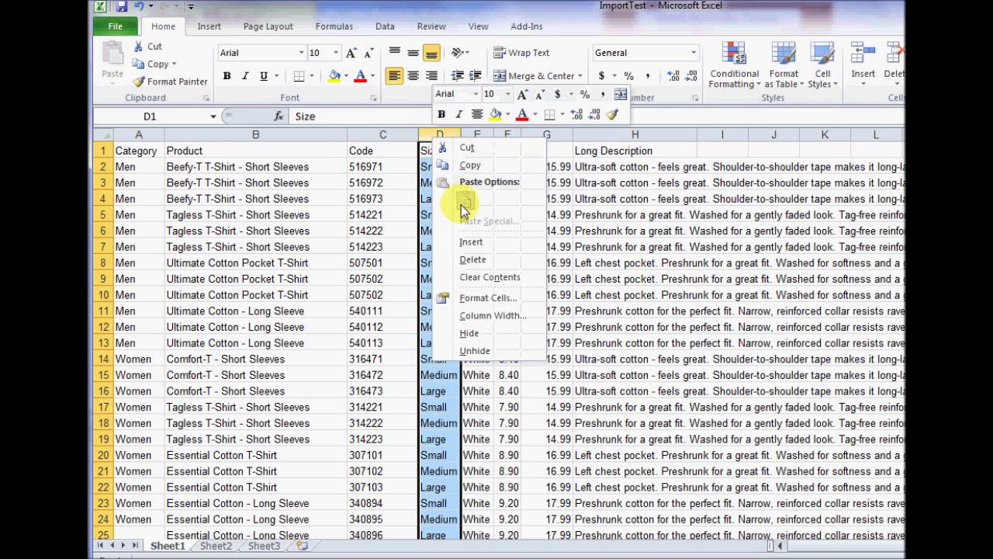
pyautogui.click(450, 185)
pyautogui.click(448, 149)
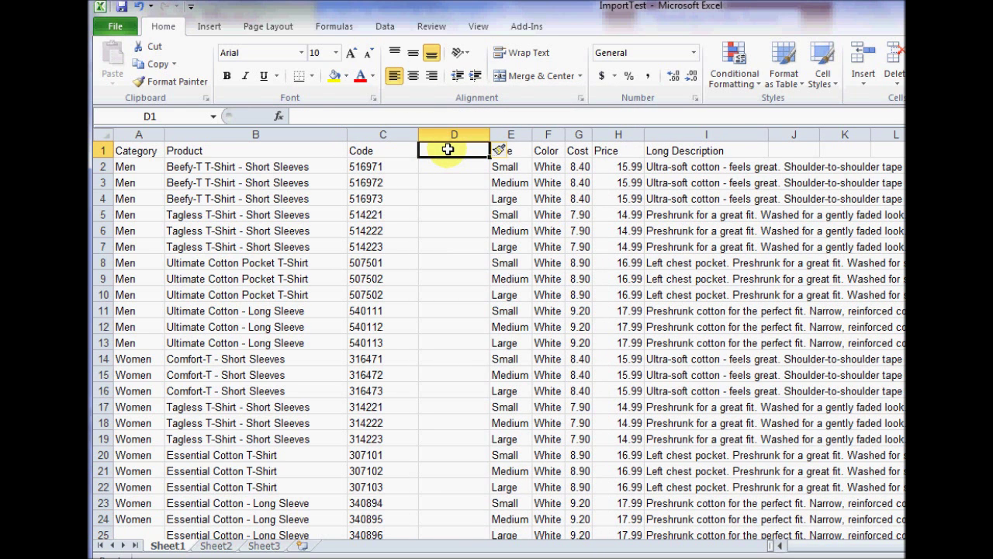
pyautogui.write('Photo')
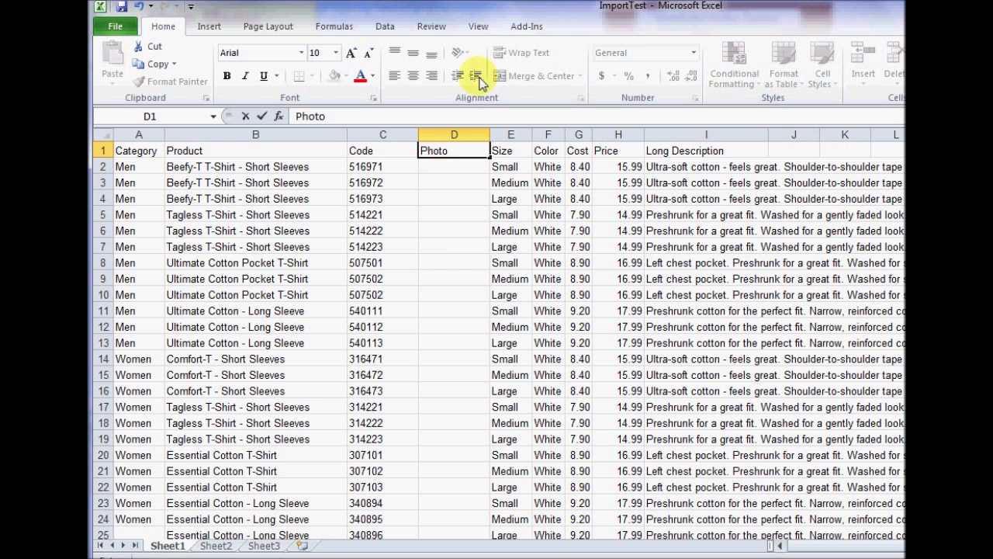
# - Enter the formula =C2&".jpg" in cell D2 to build the photo file name from the product code
pyautogui.click(455, 166)
pyautogui.write('=')
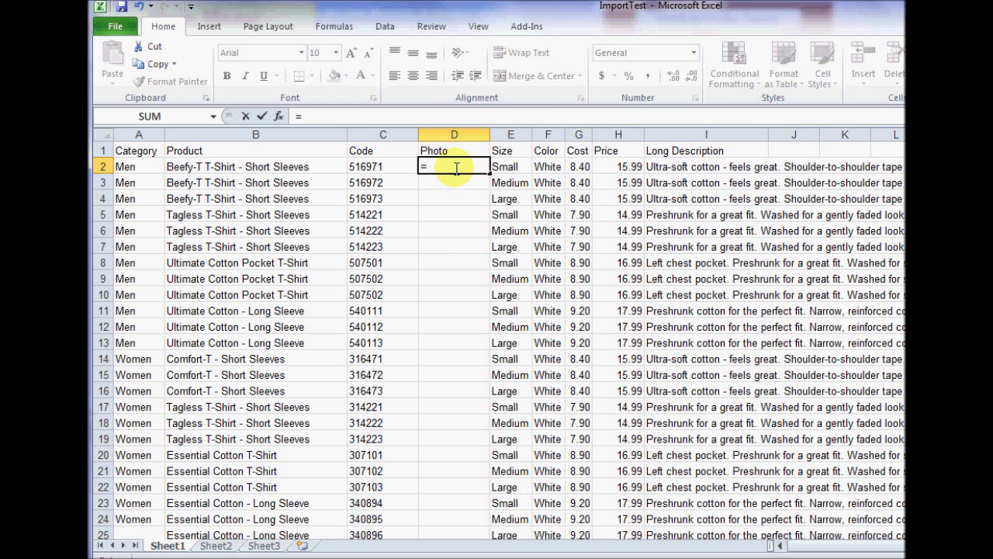
pyautogui.write('C2')
pyautogui.press('BackSpace')
pyautogui.write('2')
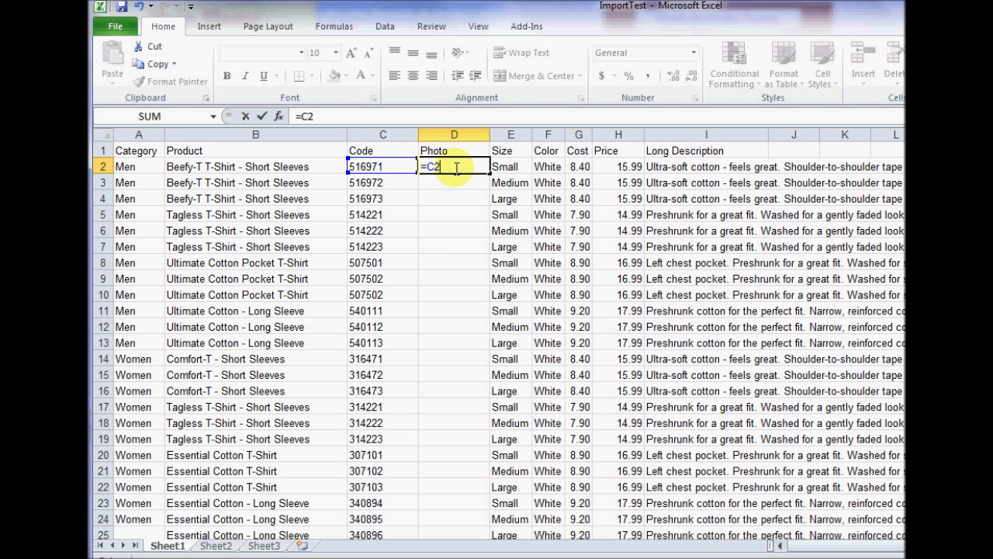
pyautogui.write('&".jpg"')
pyautogui.press('Return')
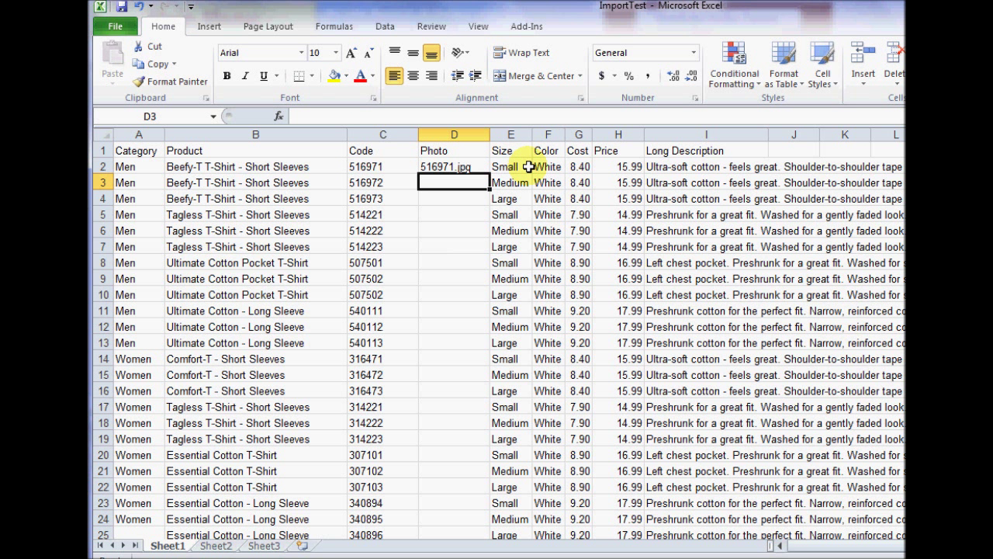
# - Fill the photo file name formula from D2 down the Photo column to row 25
pyautogui.click(469, 167)
pyautogui.moveTo(489, 174); pyautogui.dragTo(489, 536)
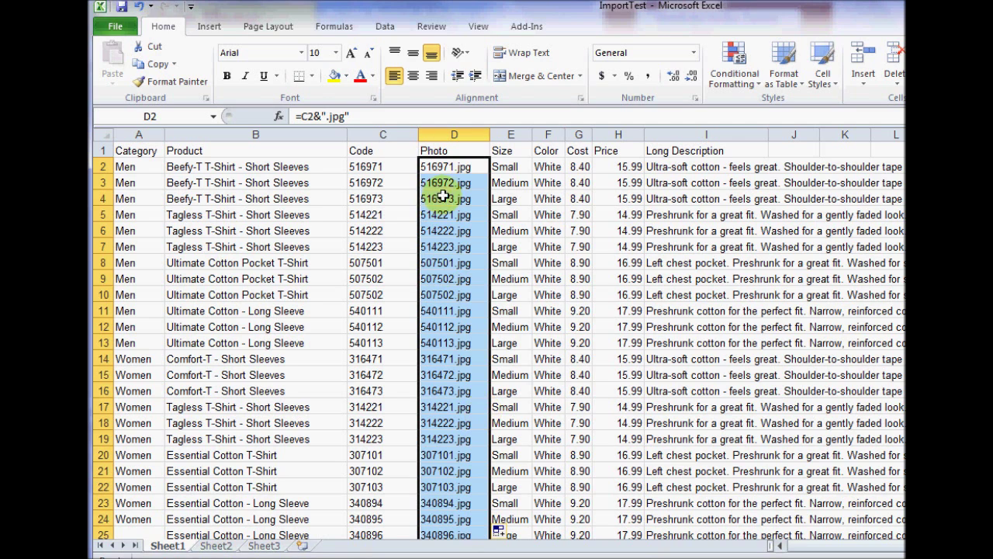
pyautogui.click(476, 151)
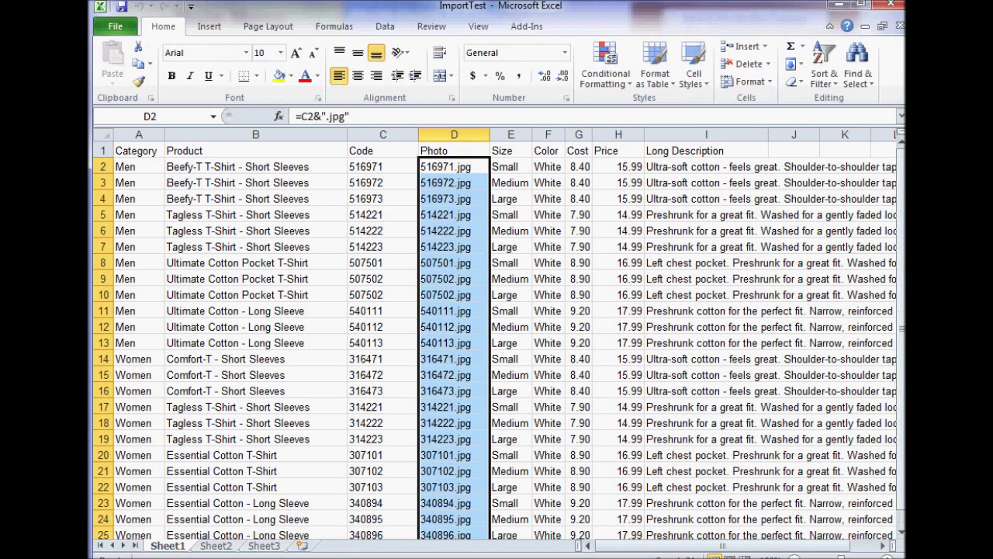
# - Save the workbook as ImportTest in Excel Workbook format in C:\myCatalog, replacing the existing file, and close Excel
pyautogui.click(129, 29)
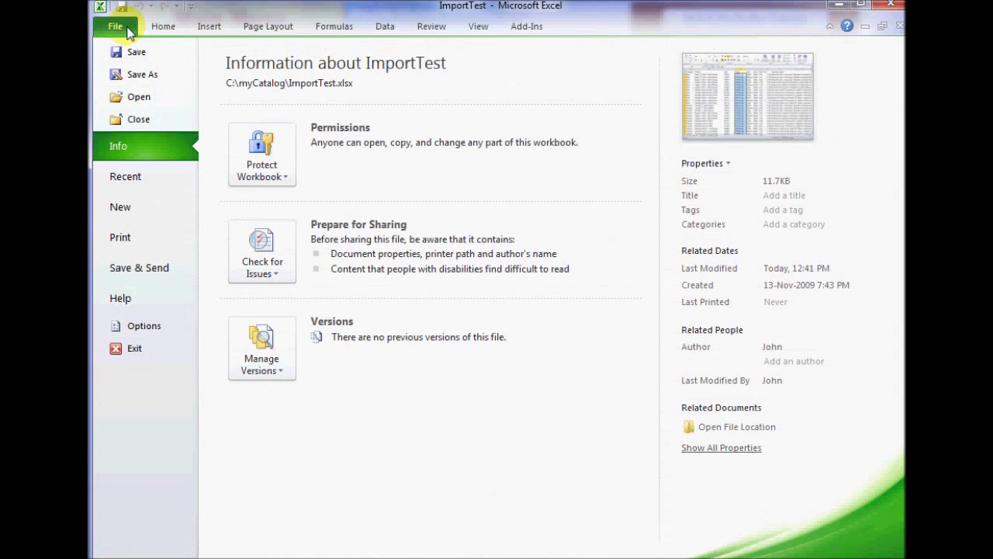
pyautogui.click(144, 80)
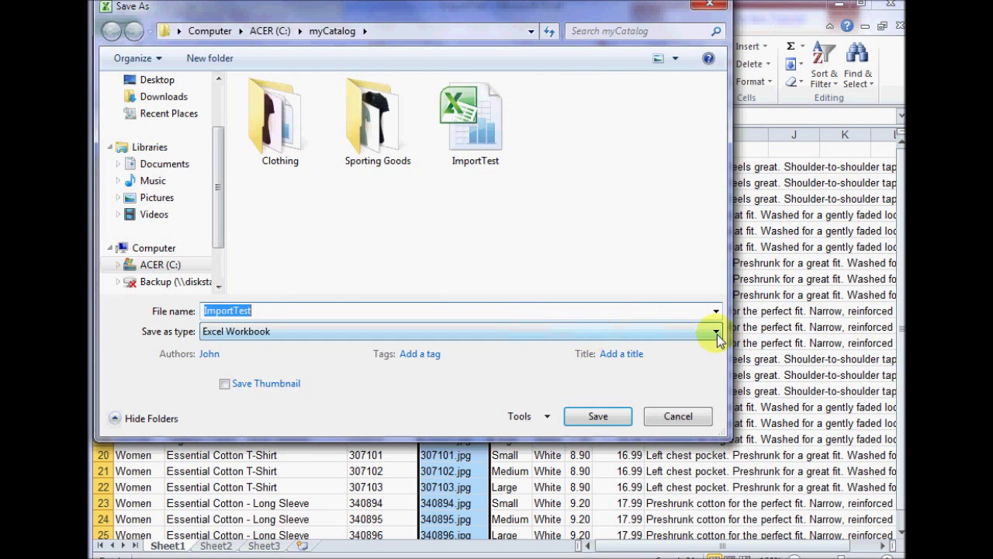
pyautogui.click(715, 332)
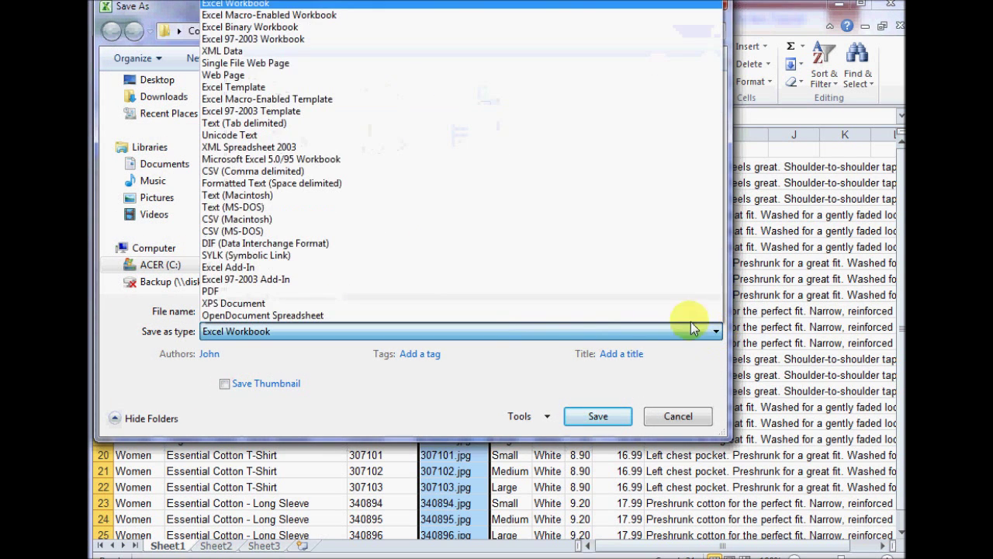
pyautogui.click(329, 6)
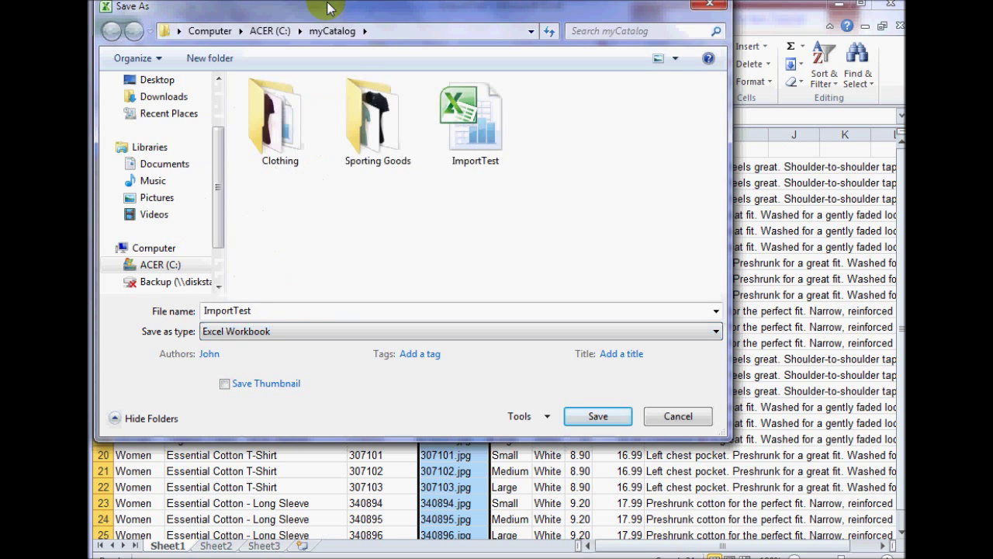
pyautogui.click(584, 419)
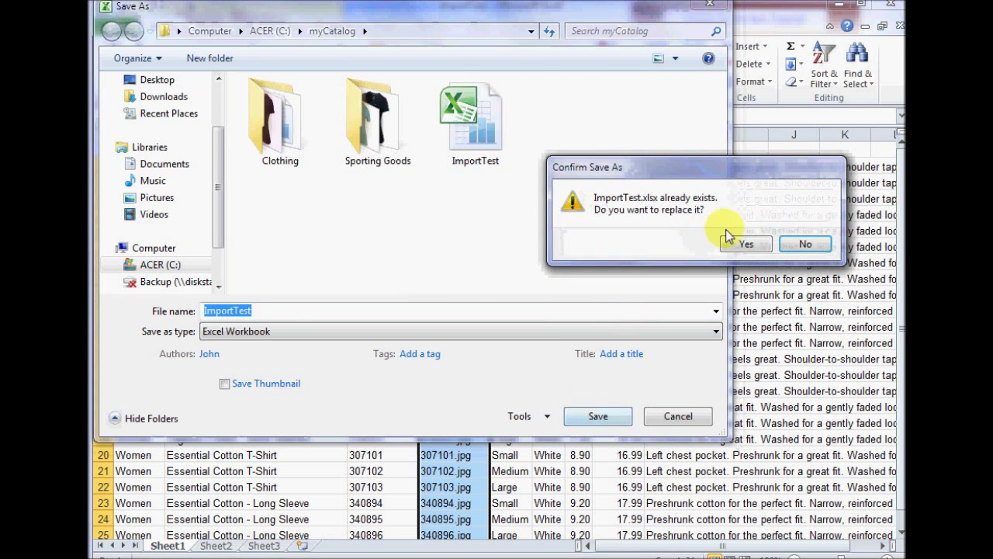
pyautogui.click(744, 241)
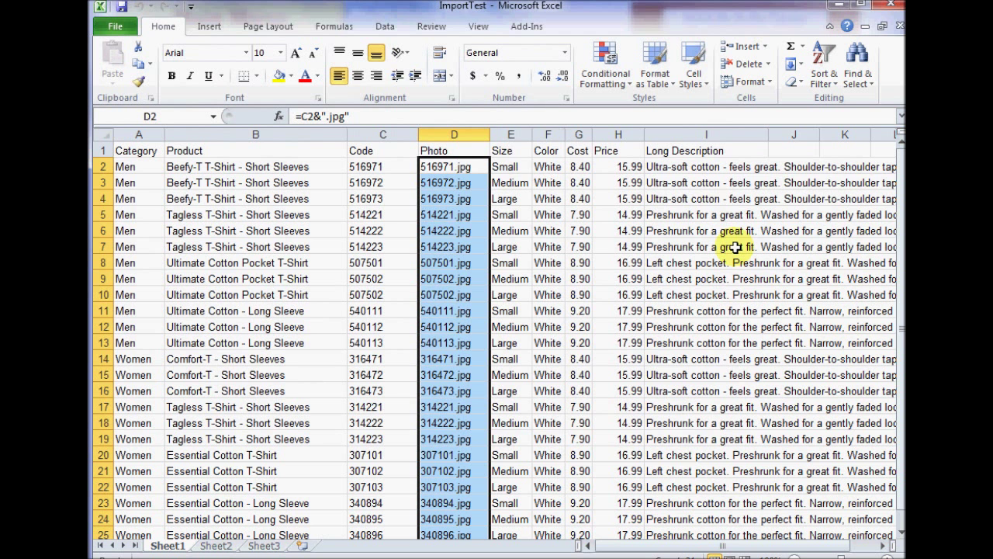
pyautogui.click(898, 27)
pyautogui.click(892, 5)
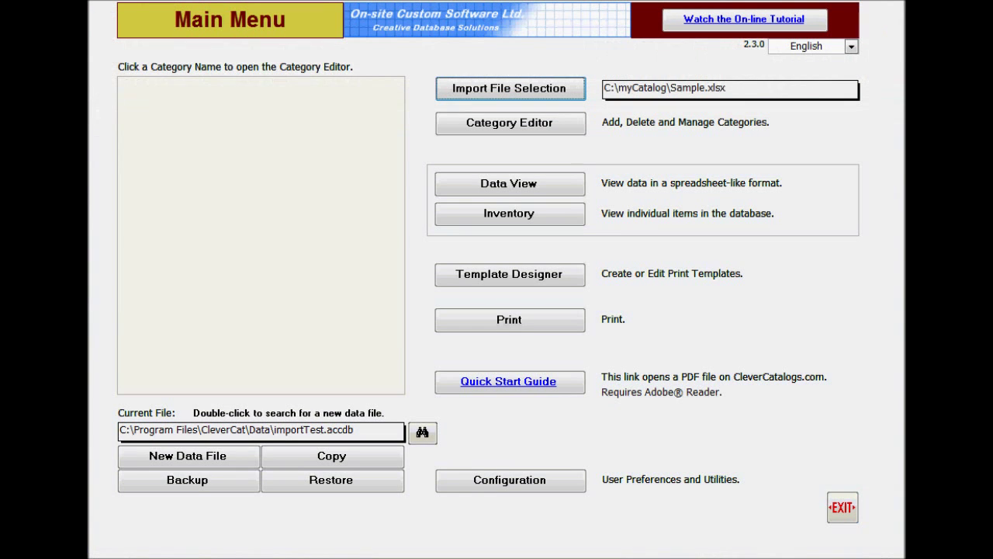
# - In CleverCat, select ImportTest.xlsx from C:\myCatalog as the file to be imported
pyautogui.click(515, 93)
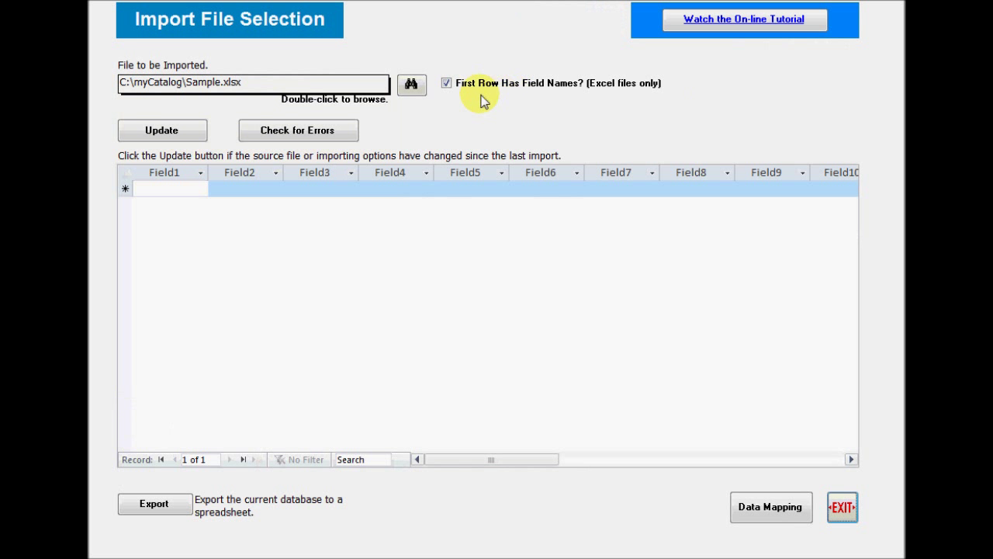
pyautogui.click(412, 86)
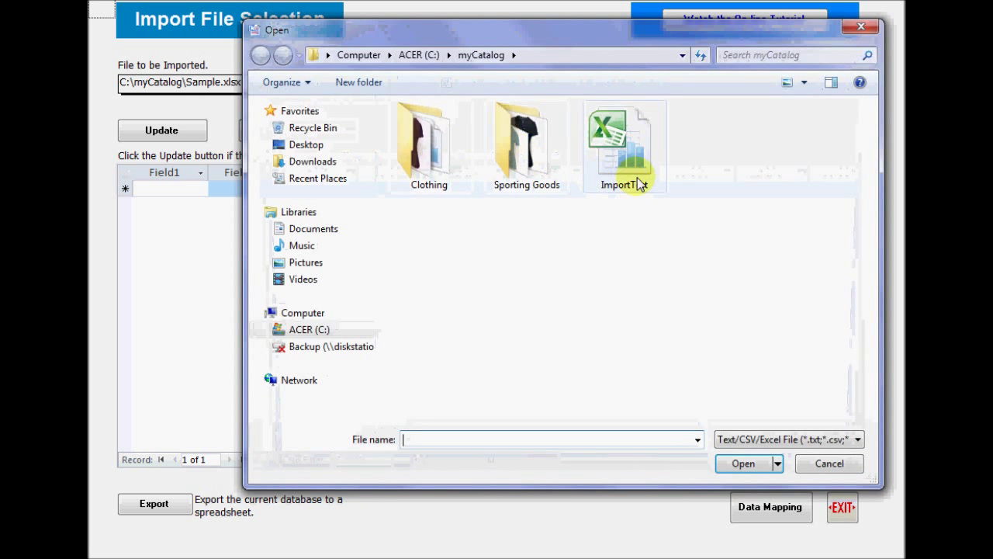
pyautogui.doubleClick(633, 174)
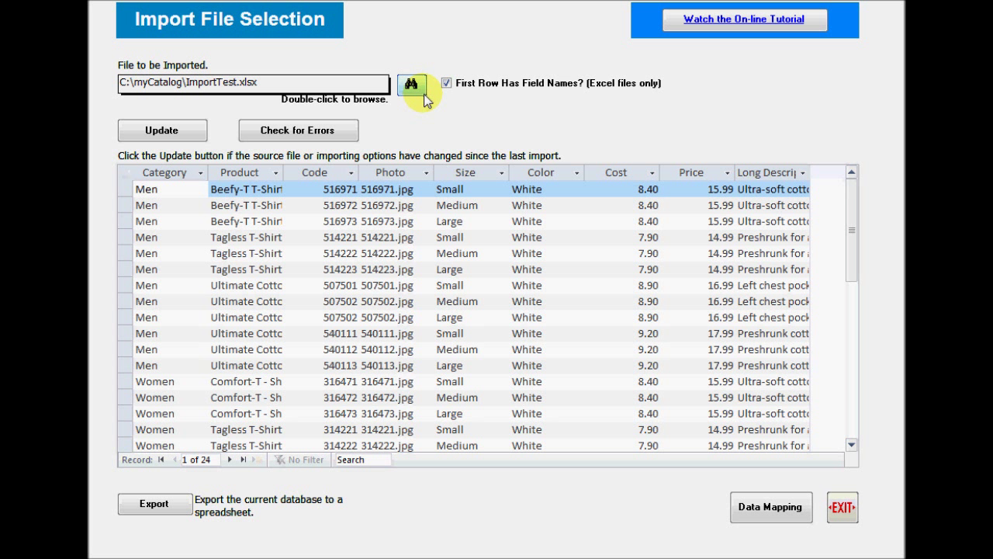
# - In the data mapping, assign the source field Category to Category and the source field Photo to Photo 1
pyautogui.click(745, 507)
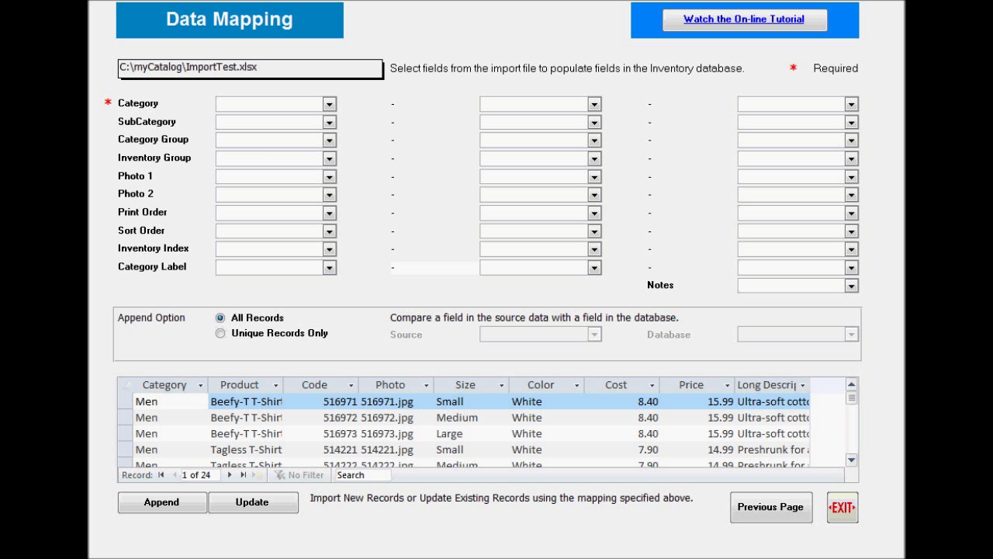
pyautogui.click(330, 106)
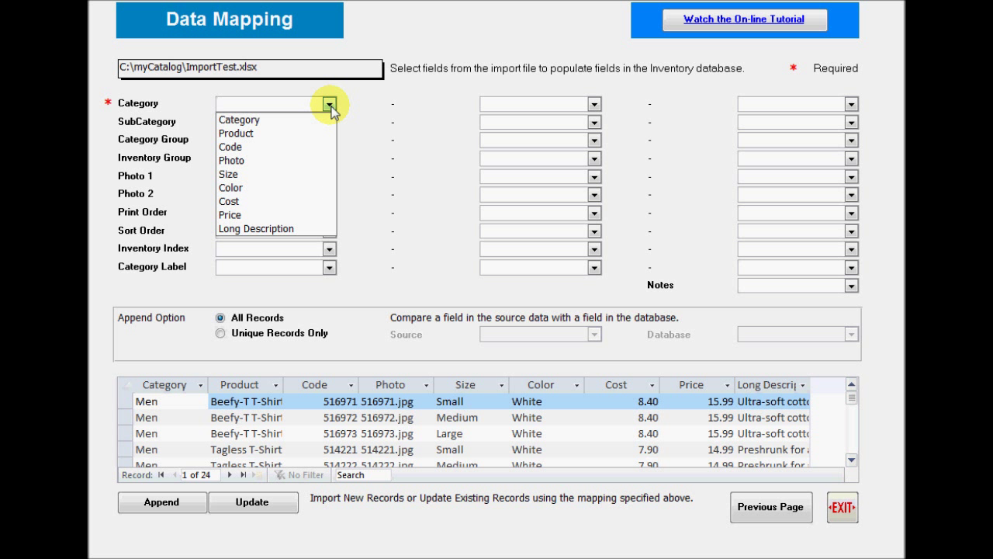
pyautogui.click(319, 121)
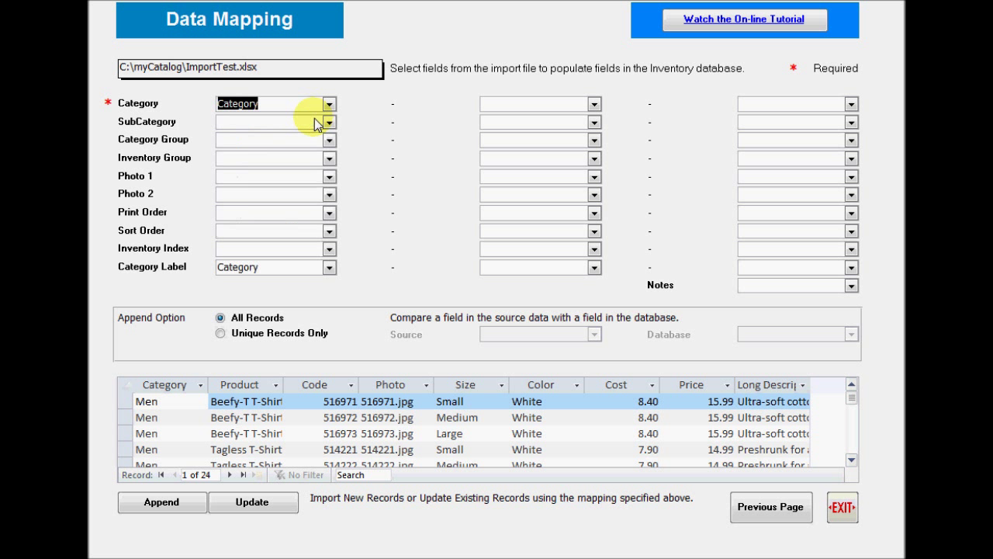
pyautogui.click(329, 176)
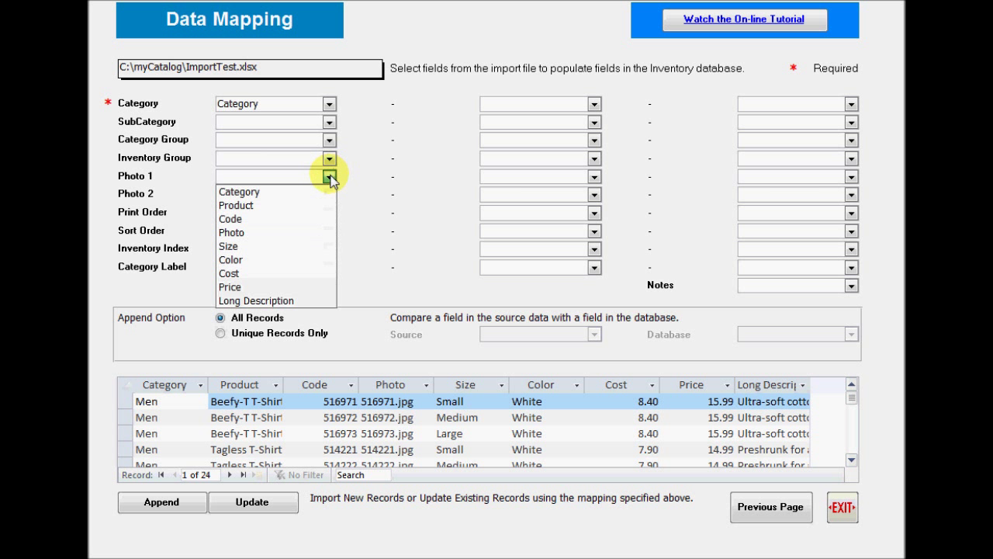
pyautogui.click(266, 233)
# - Map the source fields Product, Size and Price to the first three unnamed inventory fields, in that order
pyautogui.click(594, 104)
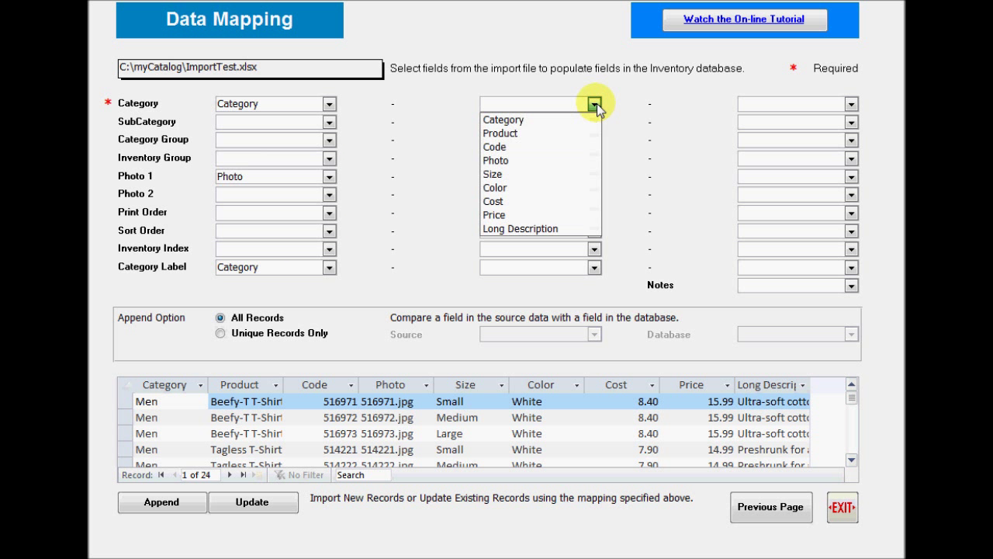
pyautogui.click(545, 135)
pyautogui.click(594, 122)
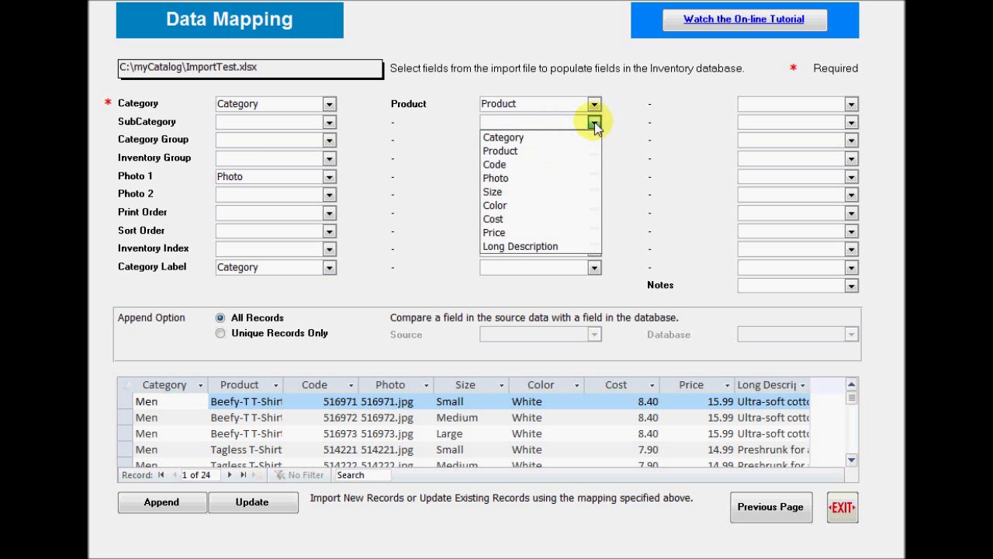
pyautogui.click(528, 200)
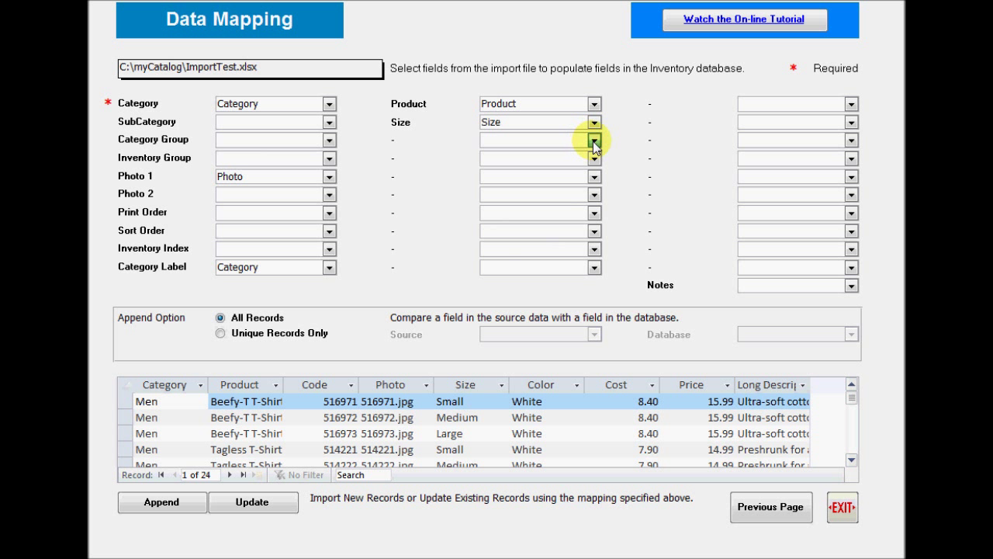
pyautogui.click(594, 140)
pyautogui.click(534, 251)
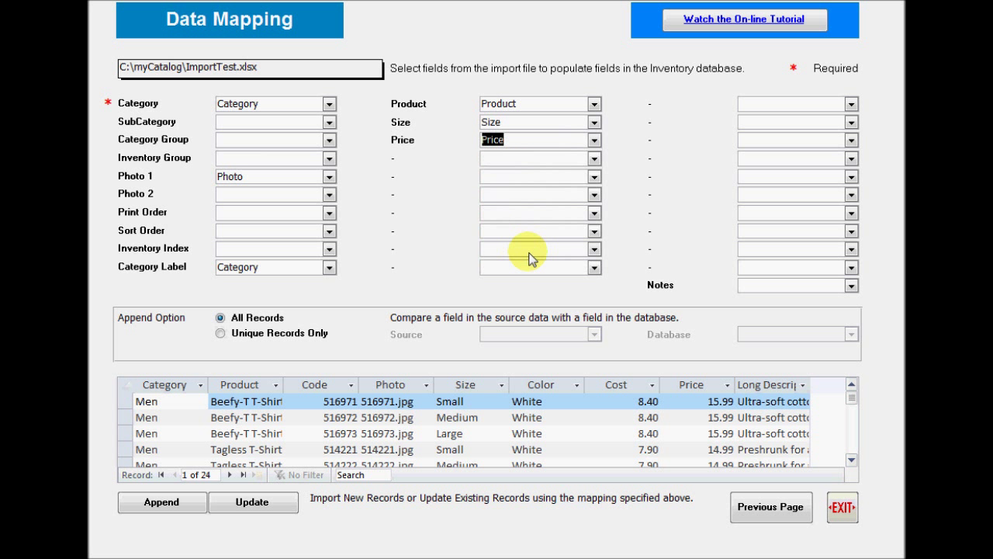
# - Append all records from ImportTest.xlsx to the inventory database with the current mapping, accepting possible duplicates, and return to the main menu
pyautogui.click(381, 138)
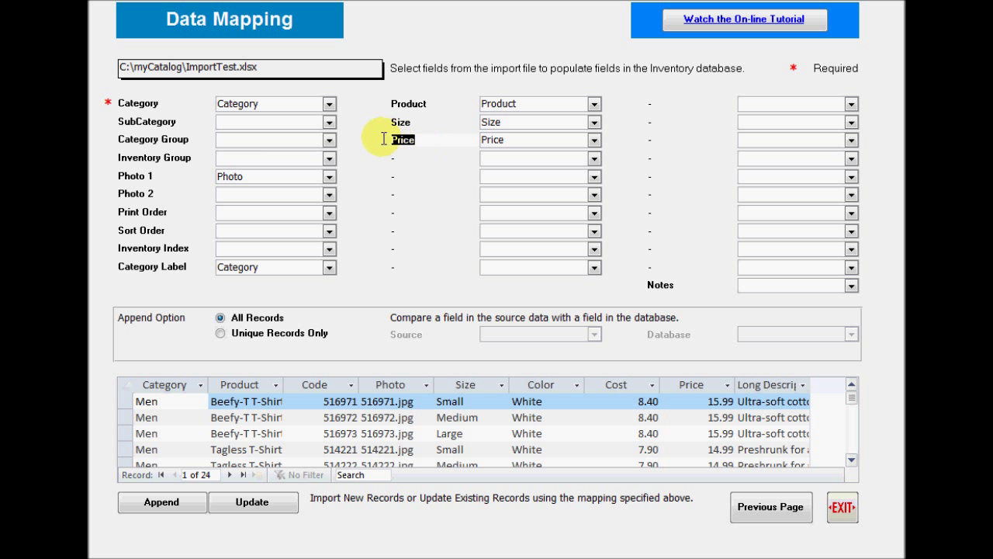
pyautogui.click(429, 141)
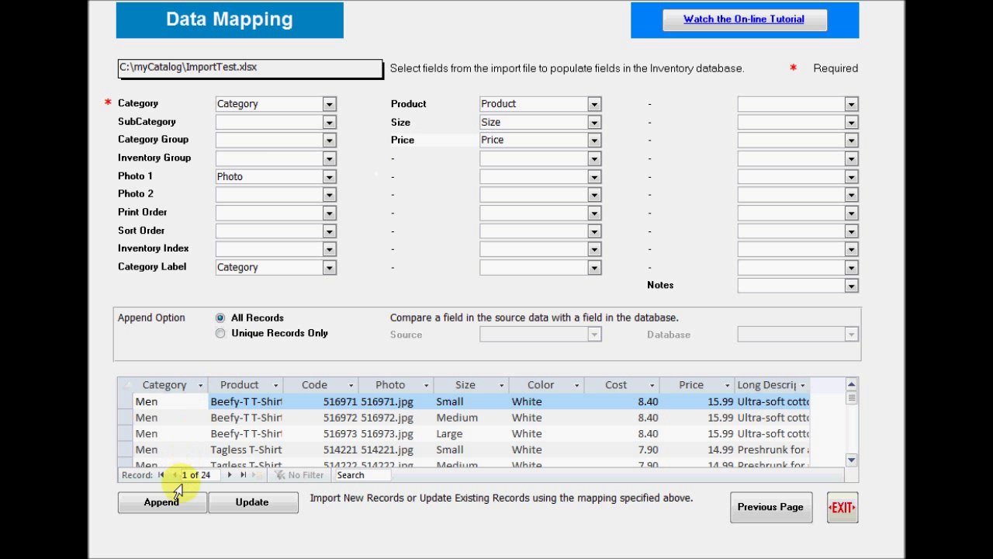
pyautogui.click(186, 504)
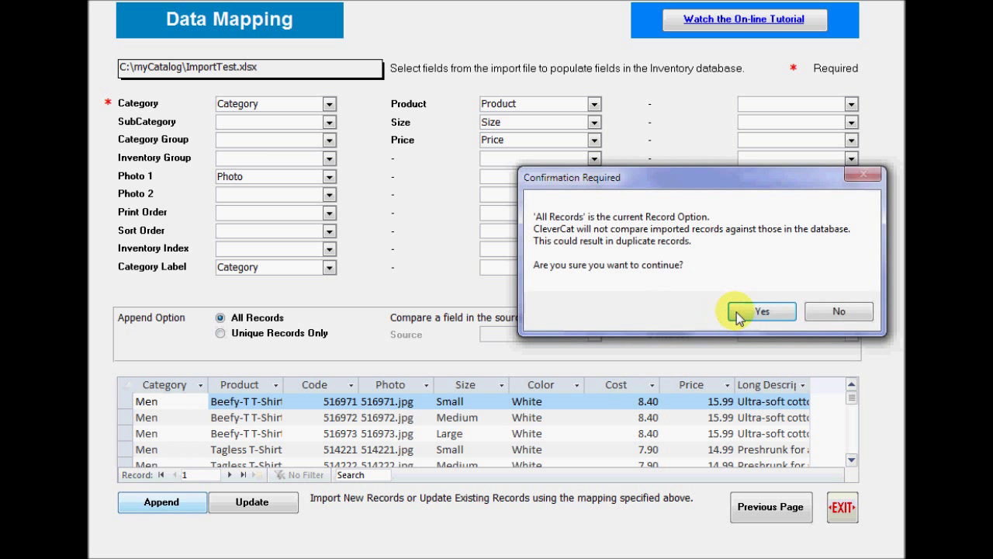
pyautogui.click(737, 312)
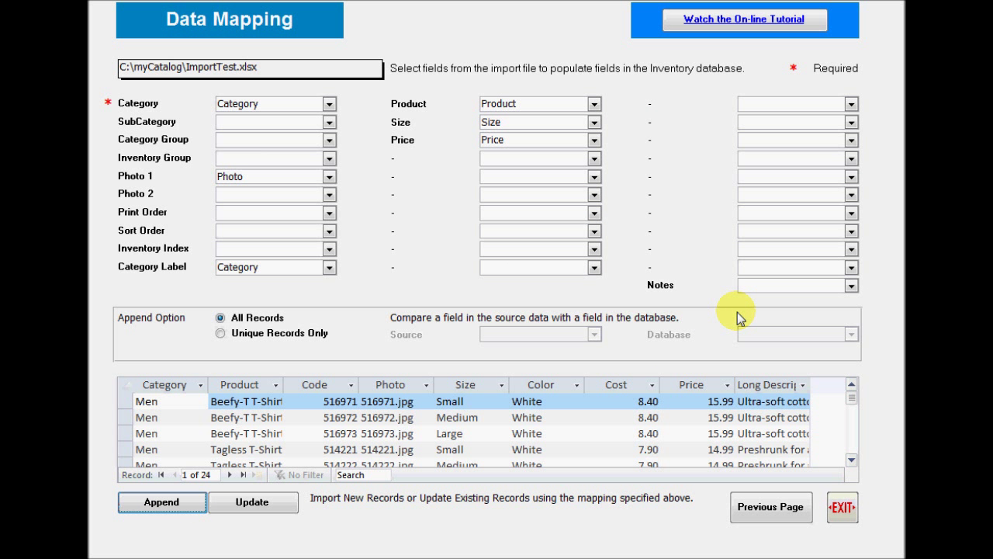
pyautogui.click(840, 508)
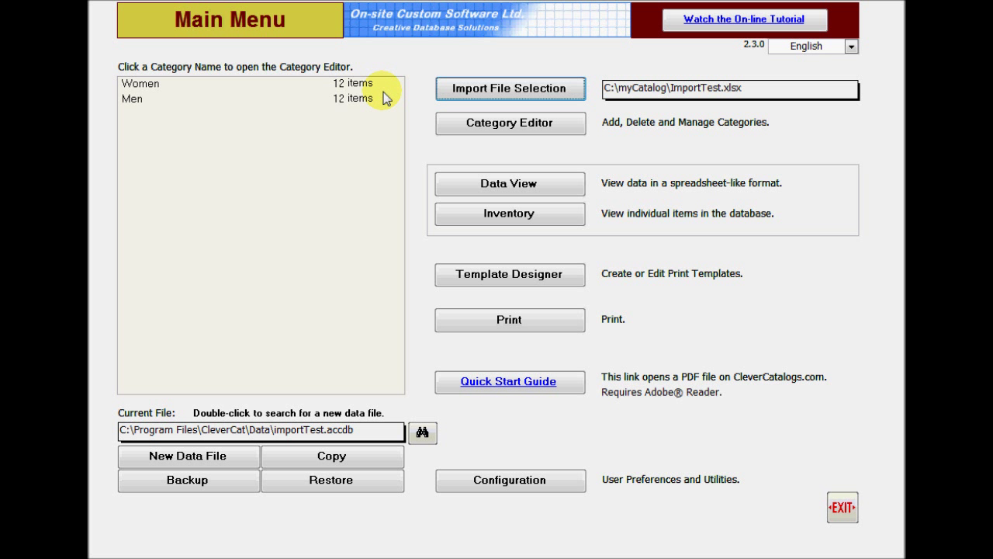
# - Open the spreadsheet-like data view and review the imported Women items with their Size and Price columns
pyautogui.click(458, 188)
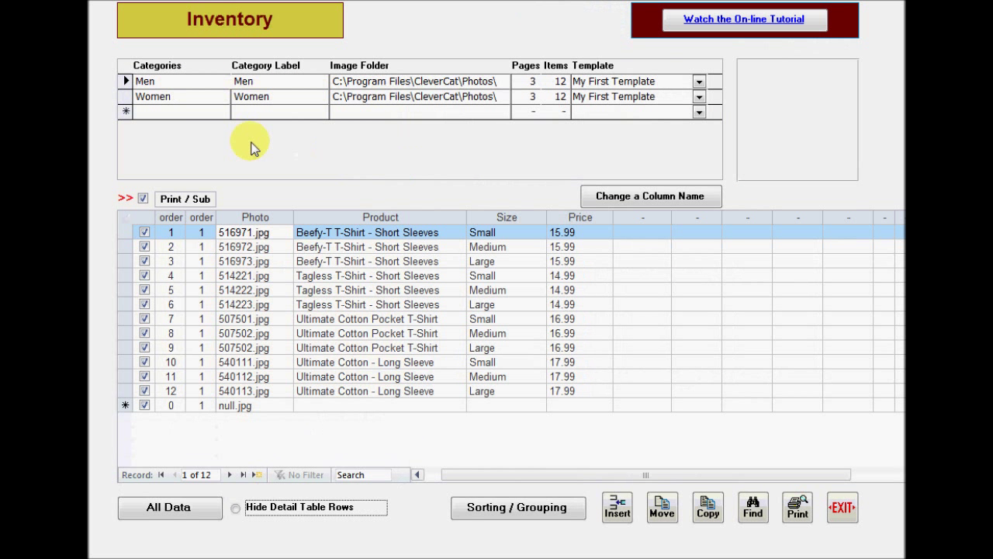
pyautogui.click(126, 98)
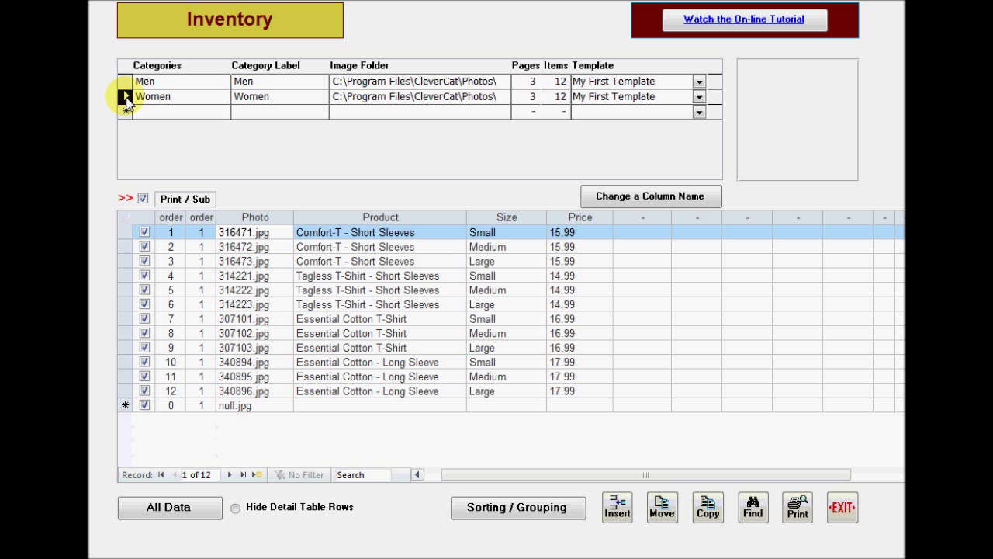
pyautogui.click(499, 216)
pyautogui.click(574, 217)
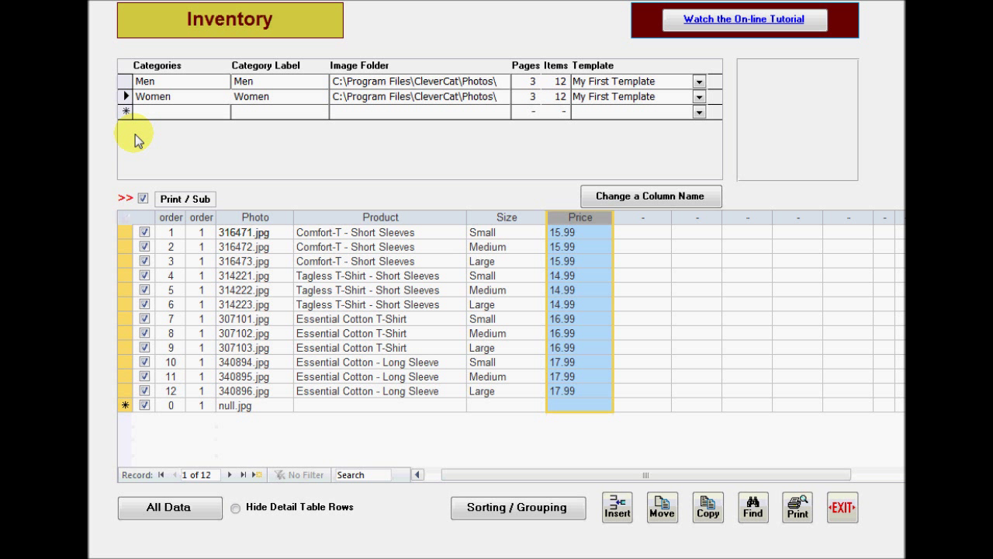
# - Add a new category named Import below Women in the category list
pyautogui.click(148, 112)
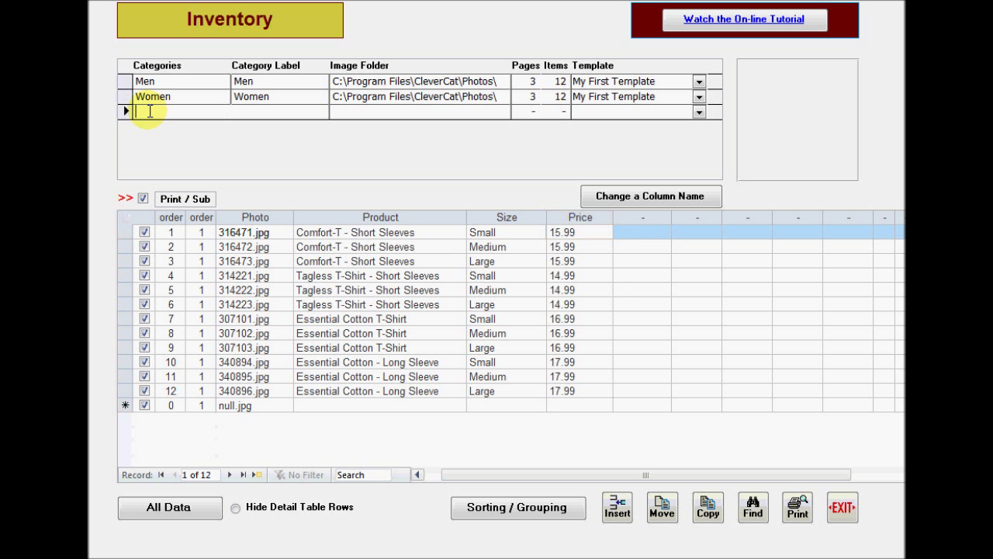
pyautogui.write('port')
pyautogui.press('Tab')
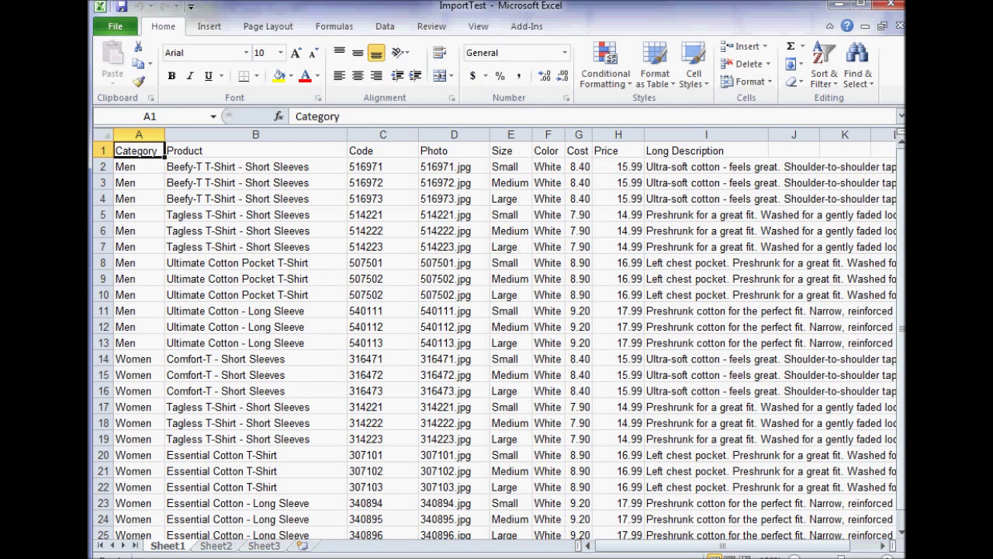
# - Copy the Product through Size columns from the ImportTest workbook in Excel and paste them into CleverCat's Import category, starting at the Product column
pyautogui.click(225, 134)
pyautogui.moveTo(225, 133); pyautogui.dragTo(514, 134)
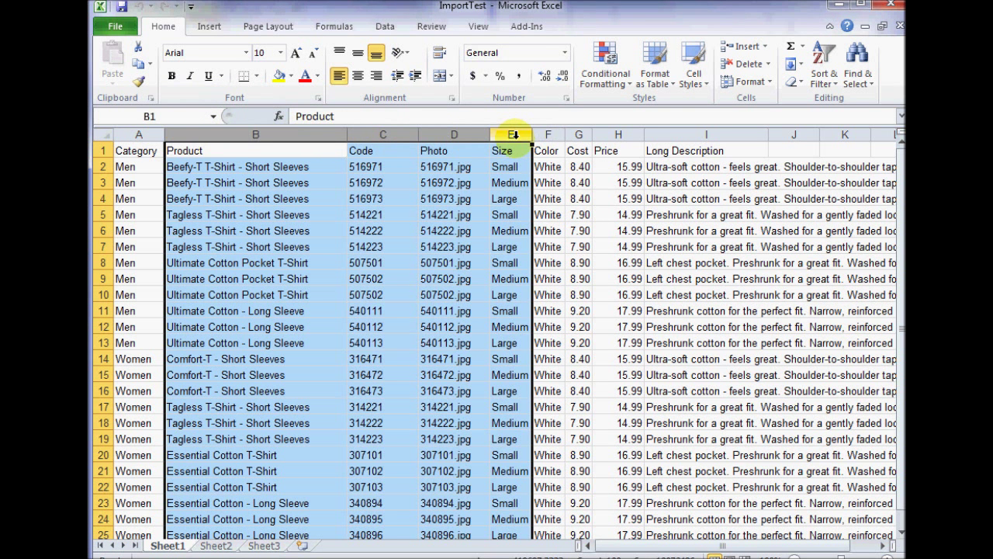
pyautogui.hotkey('ctrl', 'c')
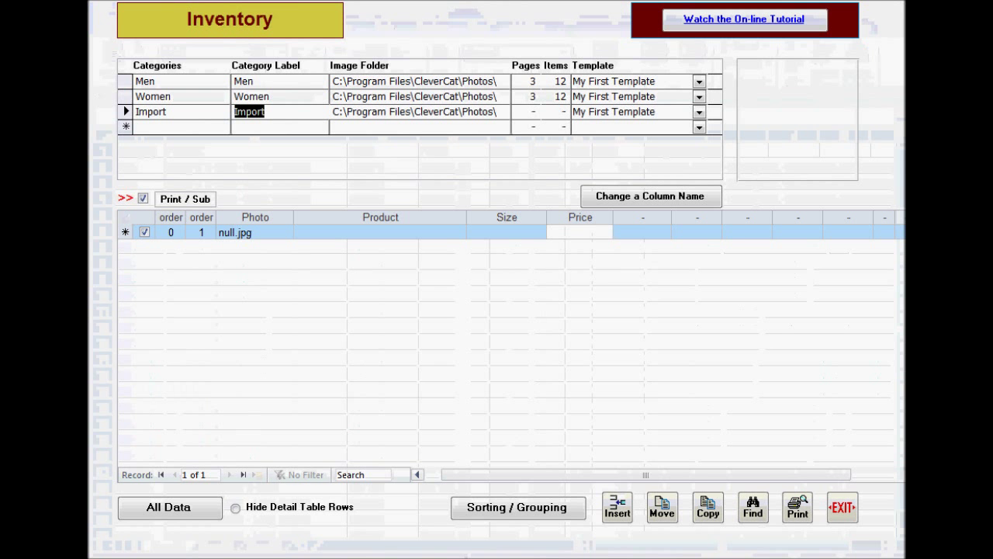
pyautogui.moveTo(380, 217); pyautogui.dragTo(628, 218)
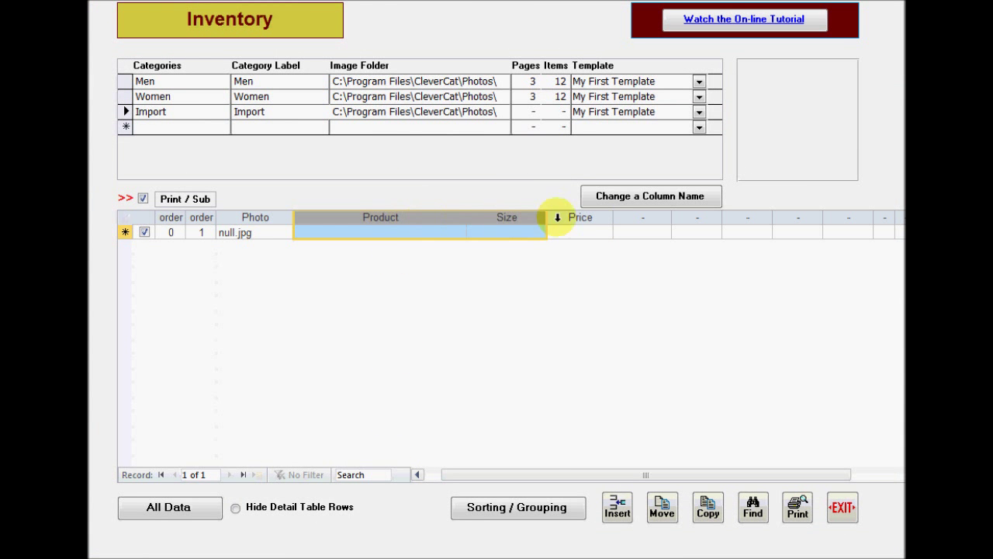
pyautogui.hotkey('ctrl', 'v')
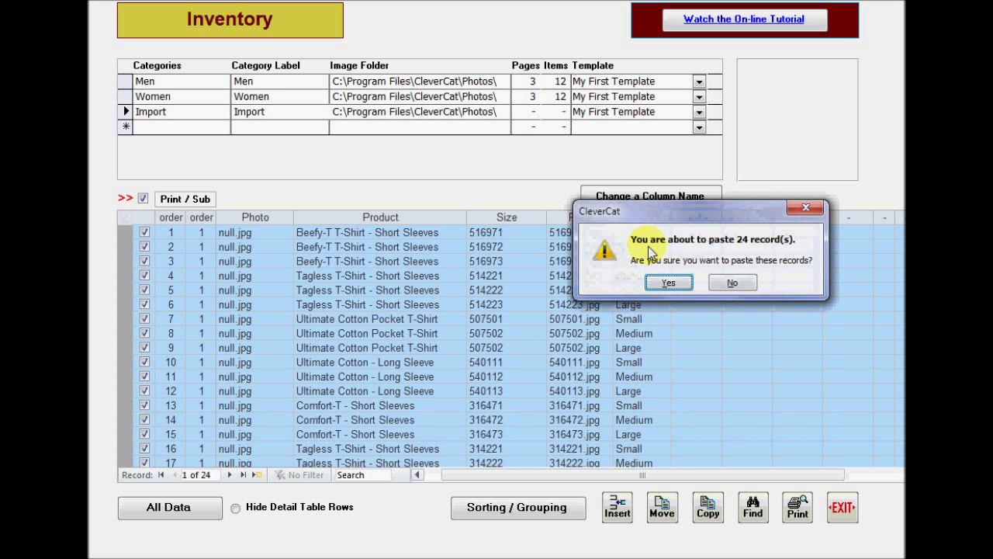
pyautogui.click(668, 284)
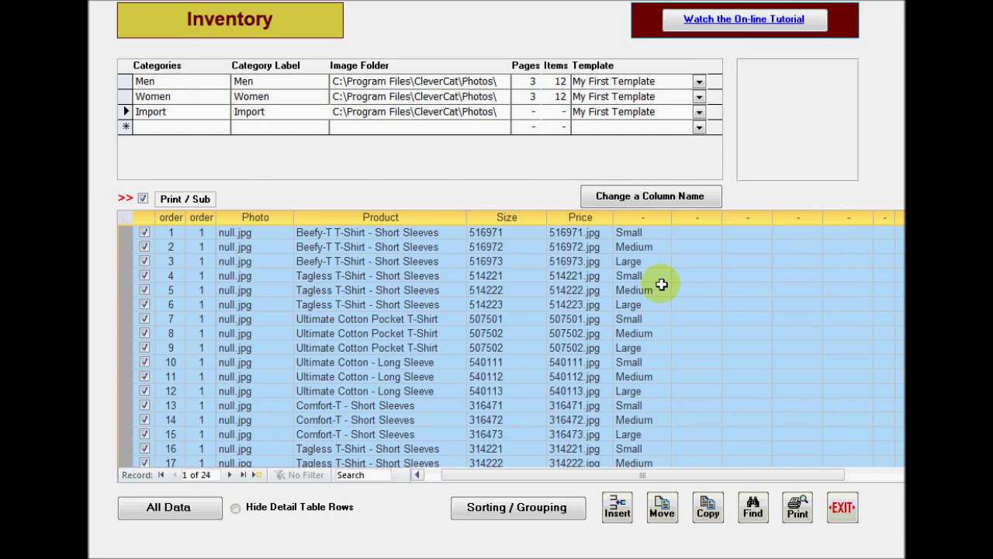
pyautogui.moveTo(311, 136); pyautogui.dragTo(441, 146)
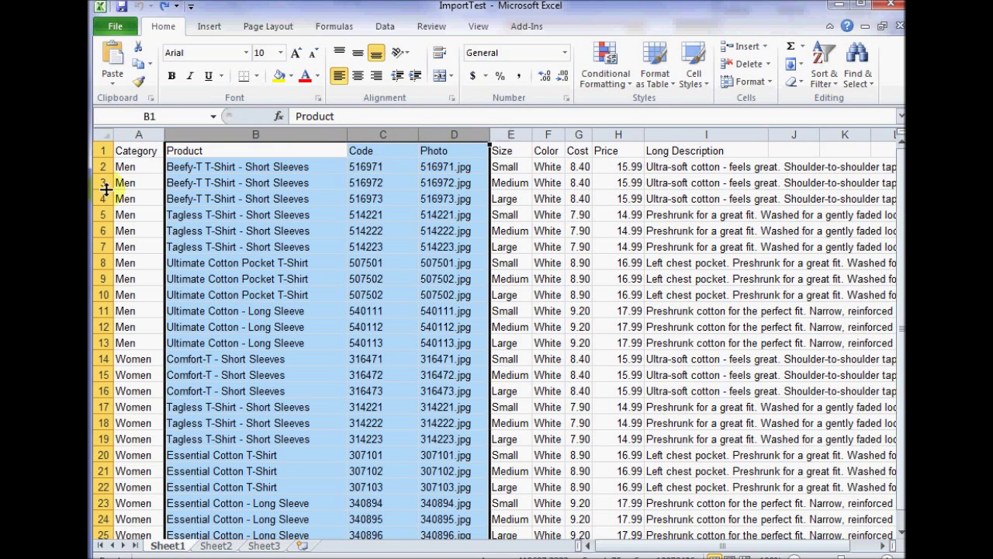
pyautogui.moveTo(103, 198); pyautogui.dragTo(166, 278)
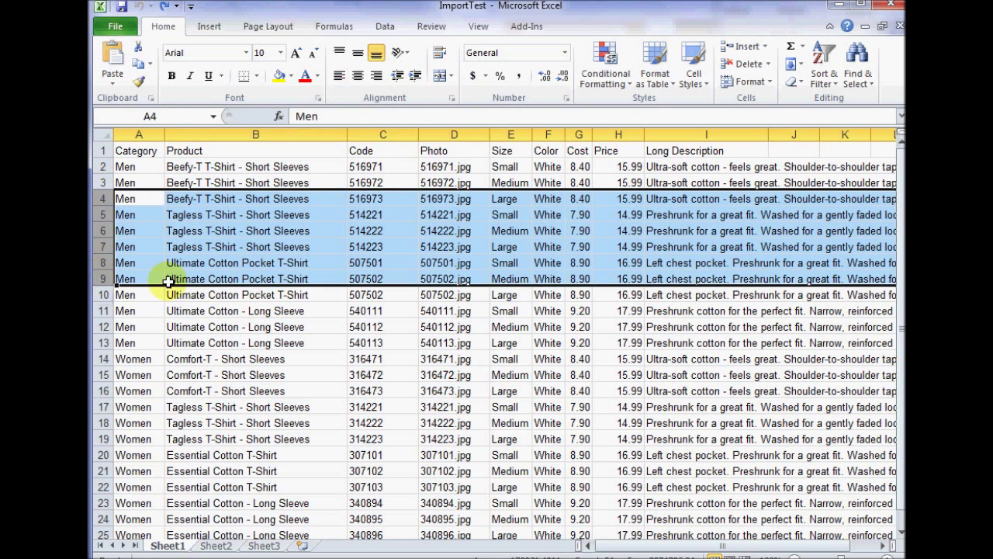
pyautogui.moveTo(266, 245); pyautogui.dragTo(573, 403)
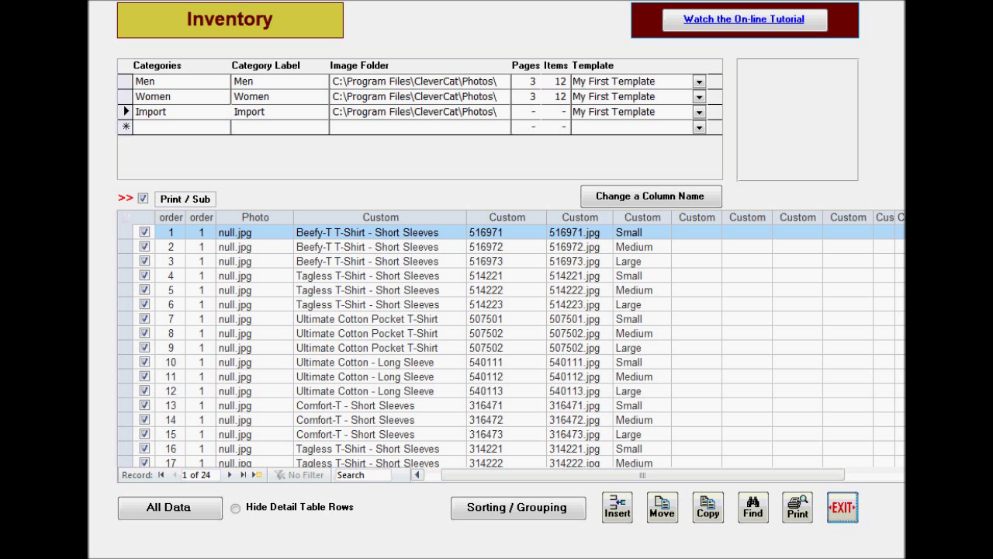
pyautogui.moveTo(125, 261); pyautogui.dragTo(124, 325)
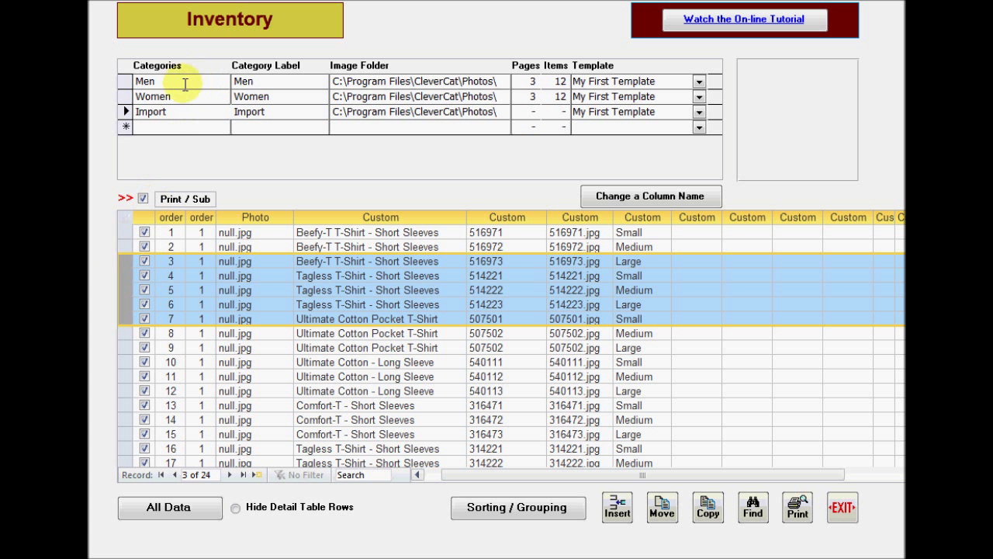
# - Set the Men category's image folder to C:\myCatalog\Clothing
pyautogui.click(126, 81)
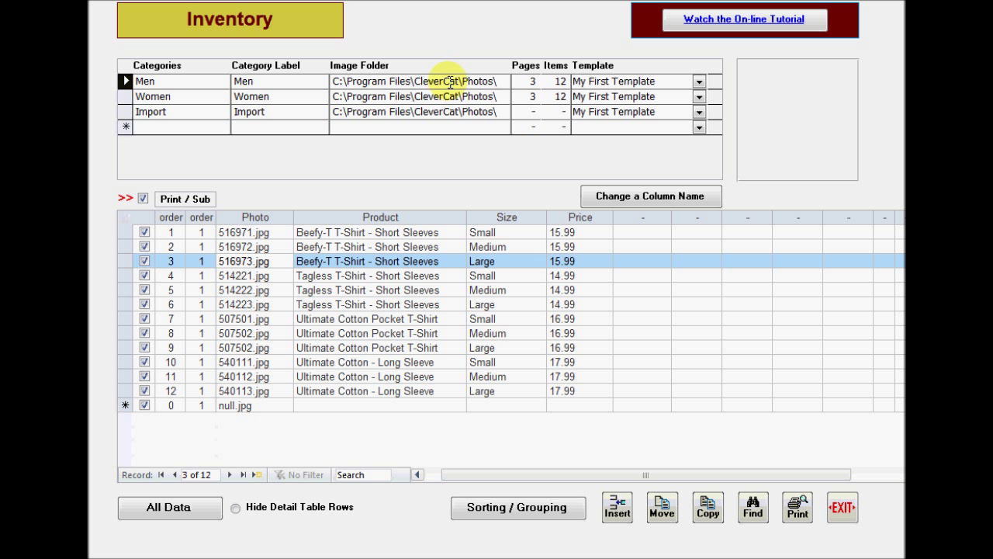
pyautogui.click(451, 81)
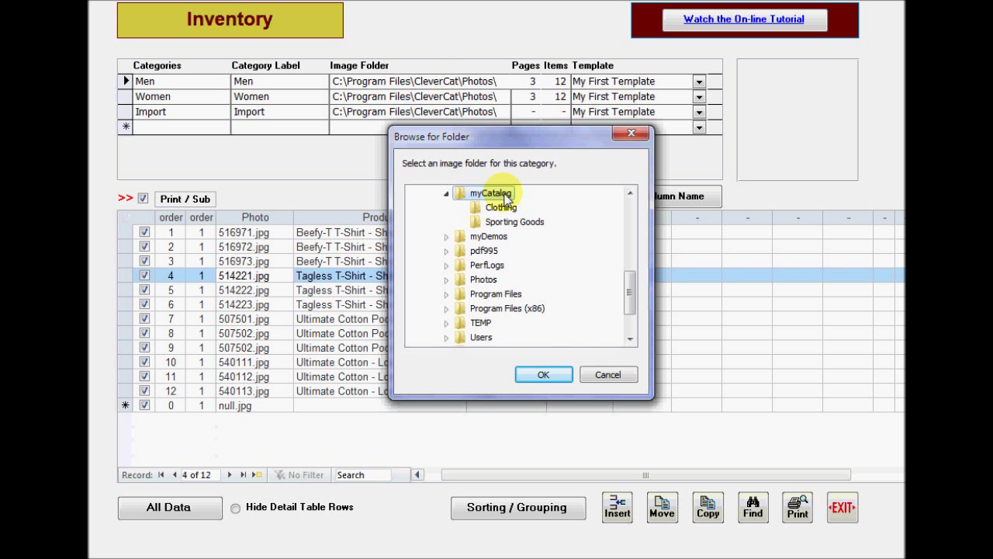
pyautogui.click(505, 208)
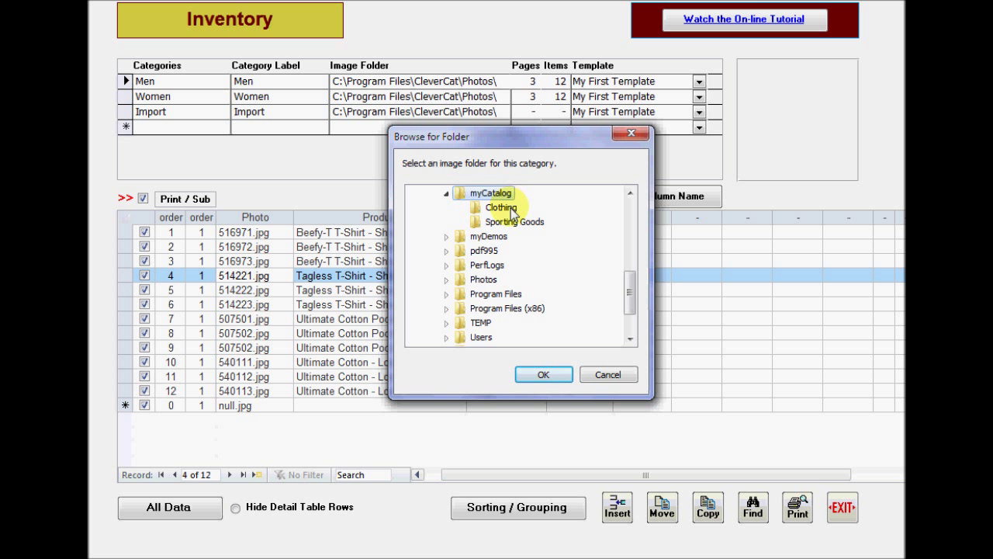
pyautogui.click(537, 371)
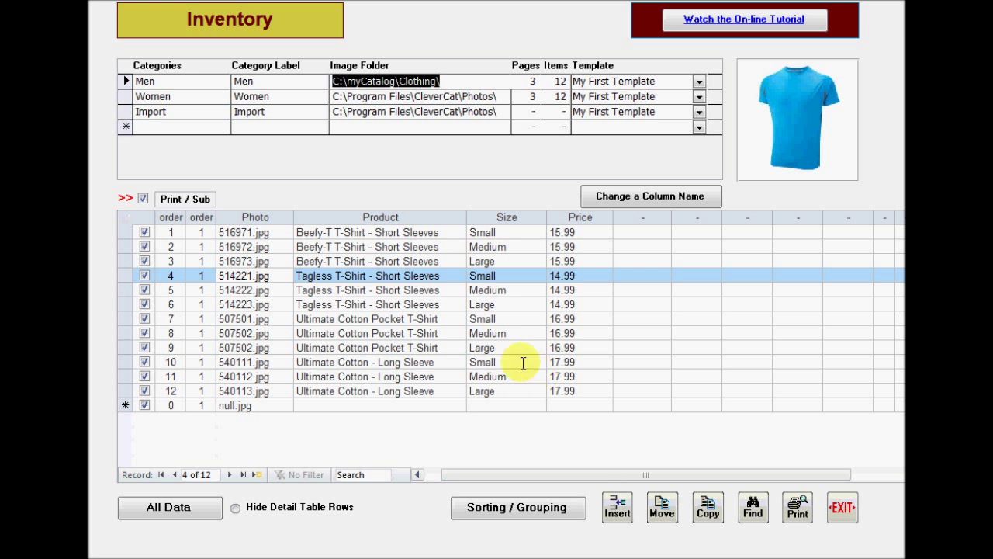
# - Browse the Clothing folder for the photo of the first Men item and choose a T-shirt image
pyautogui.click(279, 232)
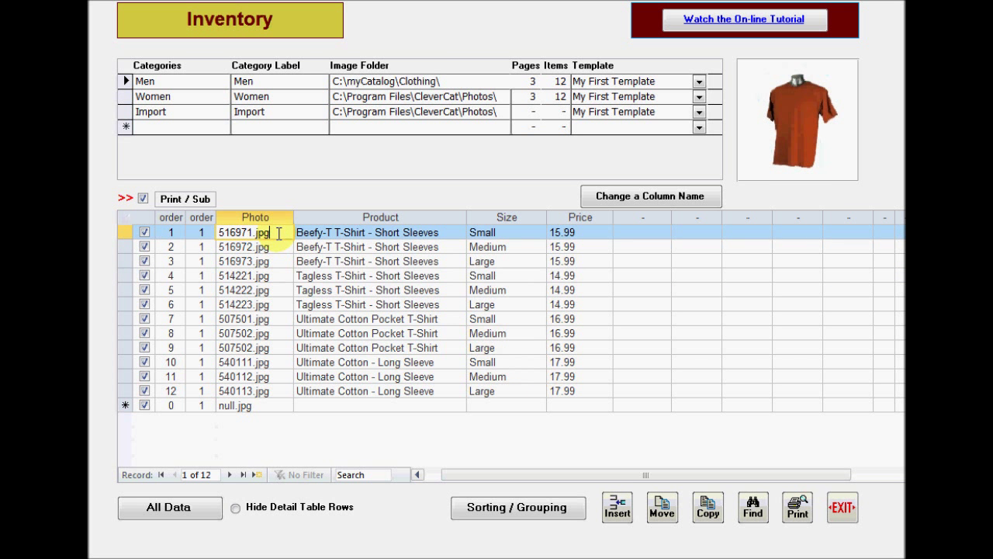
pyautogui.doubleClick(279, 233)
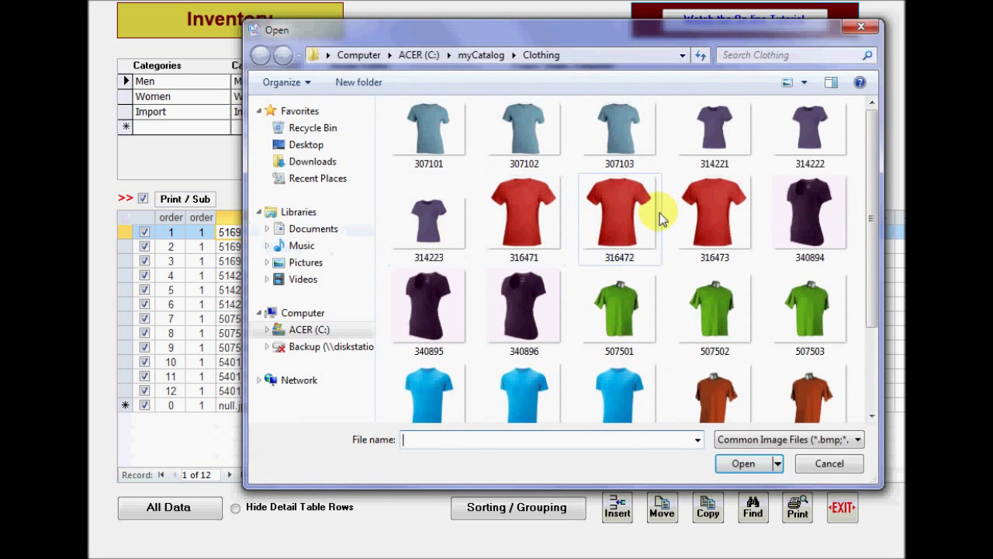
pyautogui.doubleClick(799, 326)
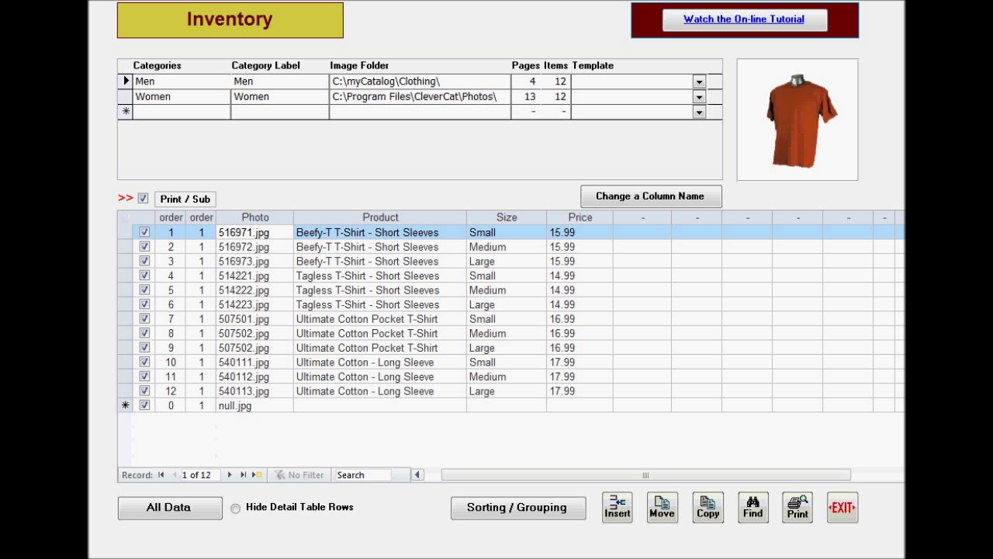
# - Assign the Grid Sample 1 template to the Men category, preview its printed catalog page and close the preview
pyautogui.click(700, 80)
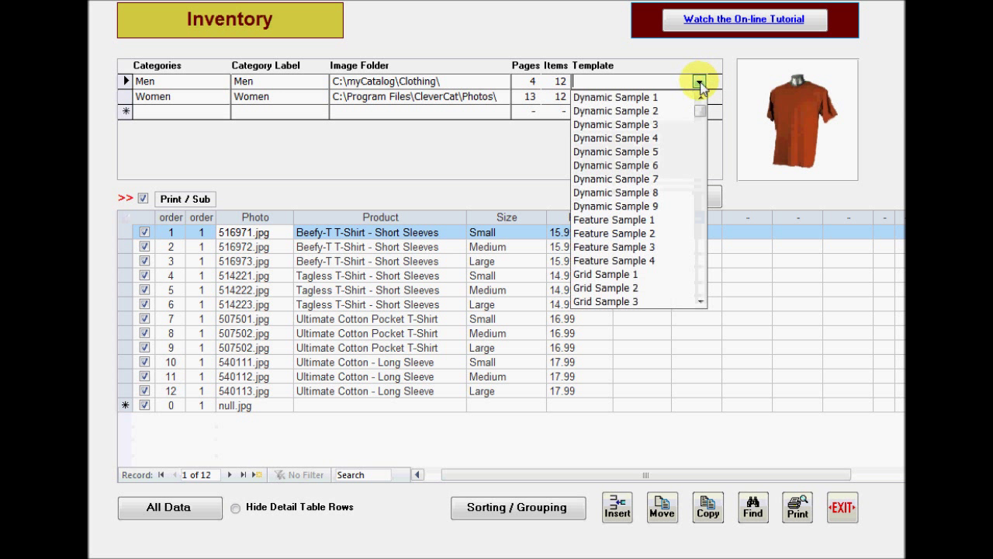
pyautogui.click(612, 274)
pyautogui.click(793, 502)
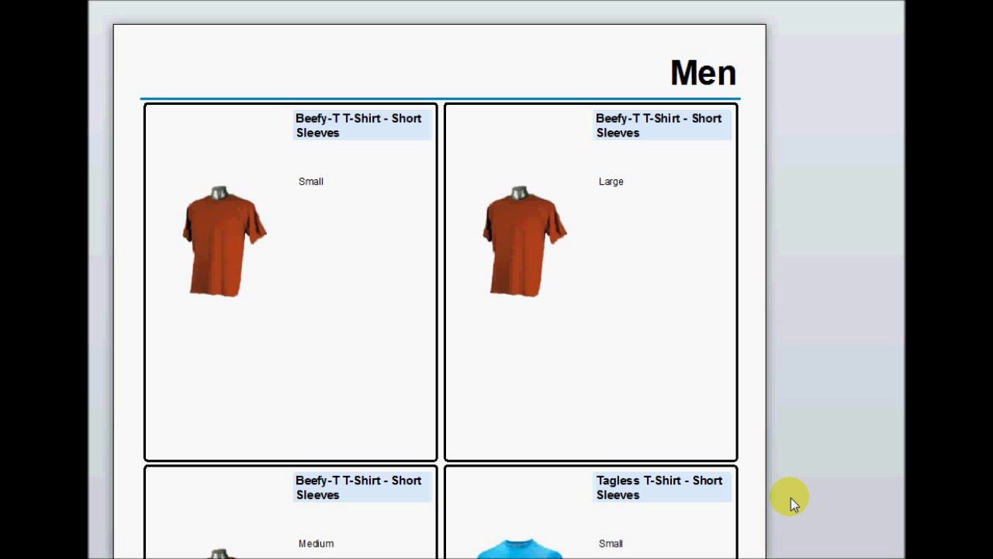
pyautogui.press('Escape')
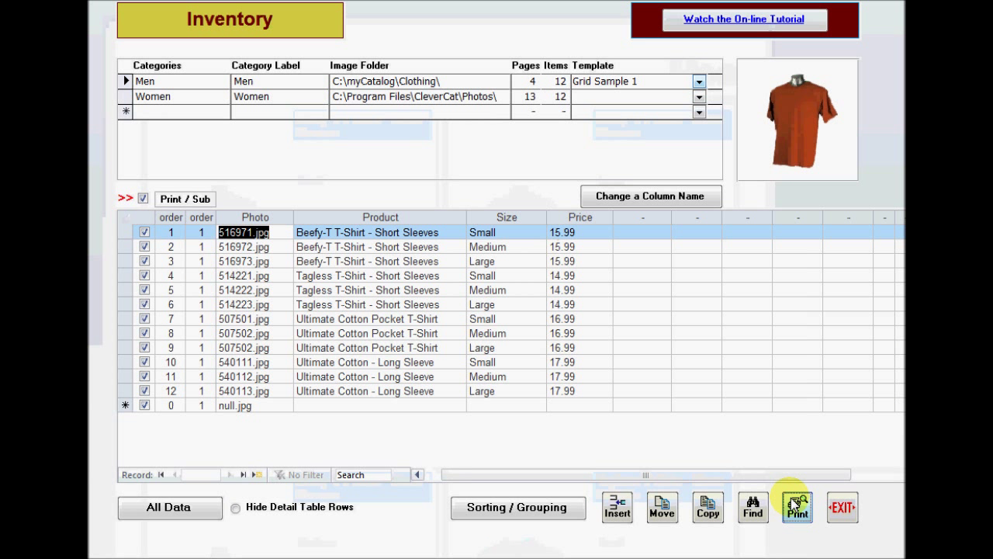
# - Leave the inventory for the Template Designer and select Grid Sample 1 as the current template
pyautogui.click(842, 511)
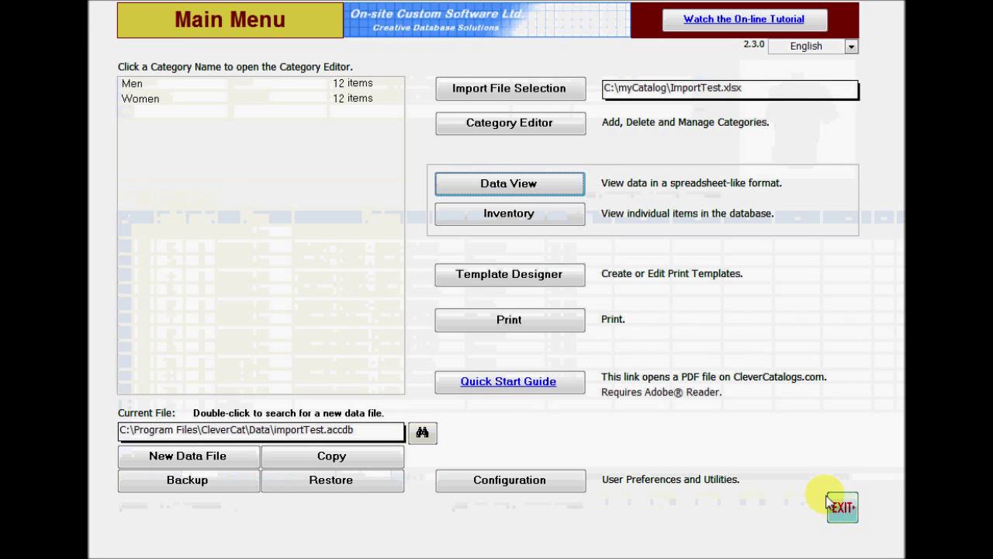
pyautogui.click(566, 277)
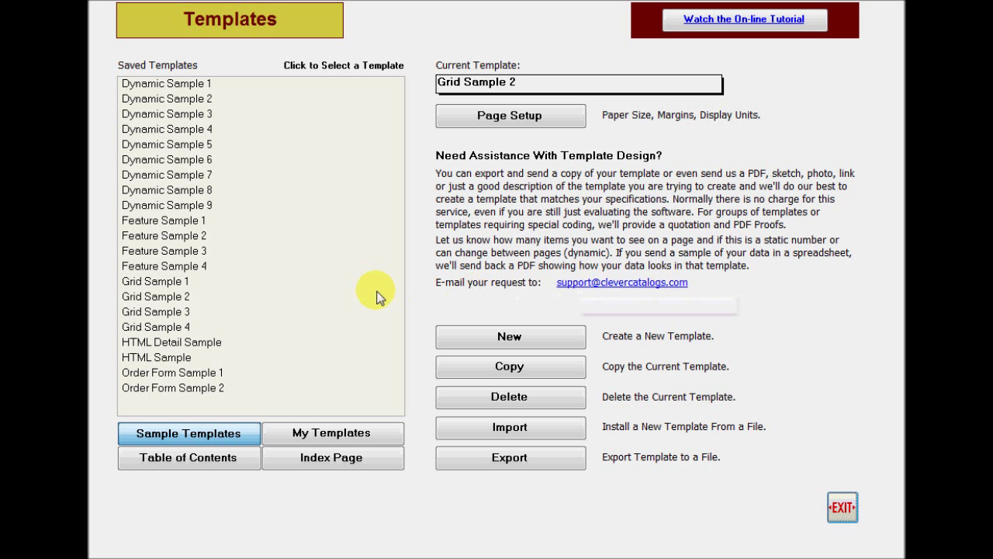
pyautogui.click(178, 282)
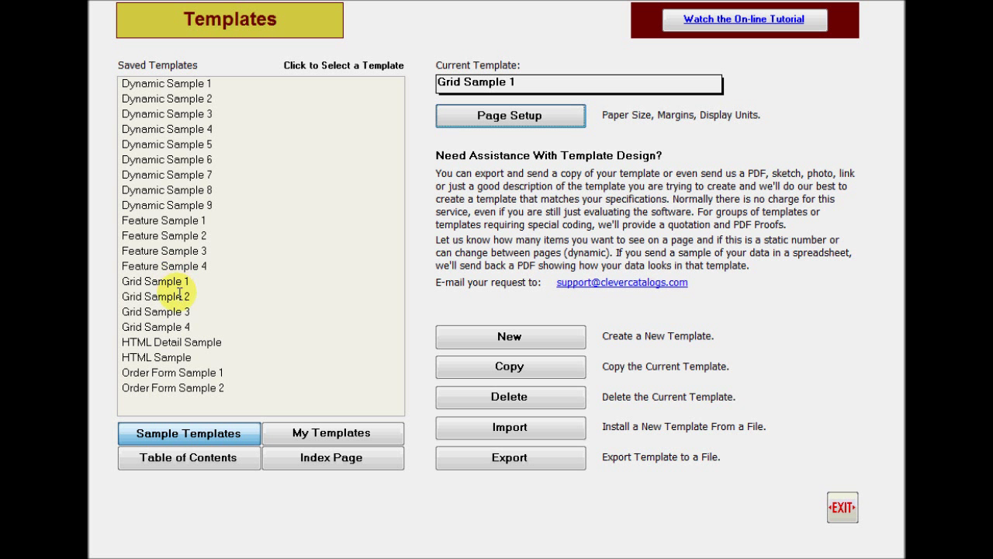
# - Among the personal templates, create a new template based on Grid Sample 1 and name it First Template
pyautogui.click(325, 440)
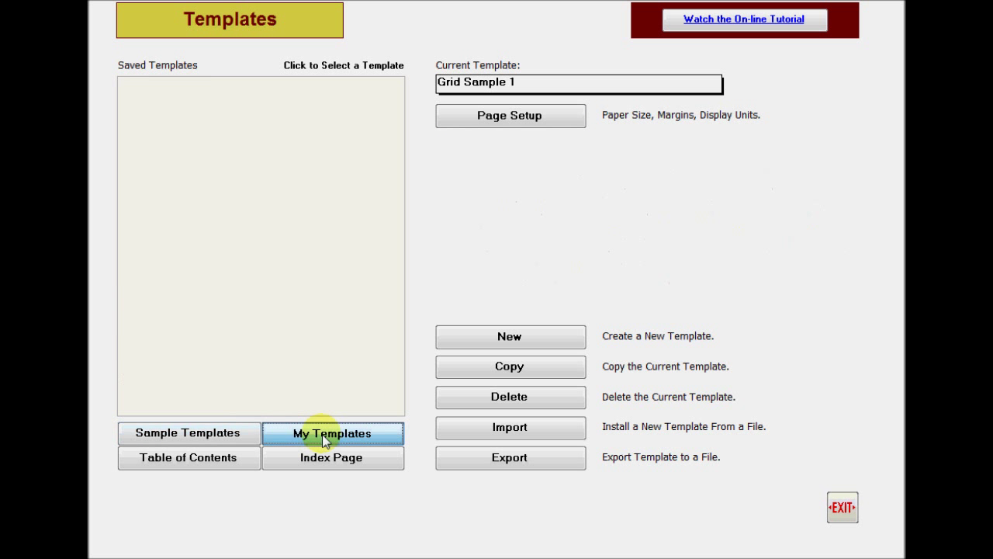
pyautogui.click(478, 344)
pyautogui.write('F')
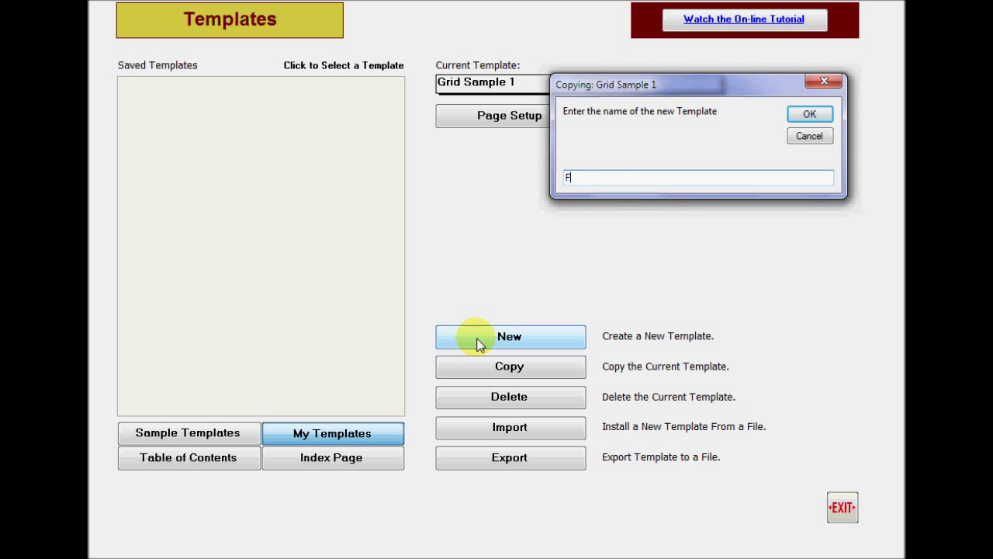
pyautogui.write('irst Template')
pyautogui.press('Return')
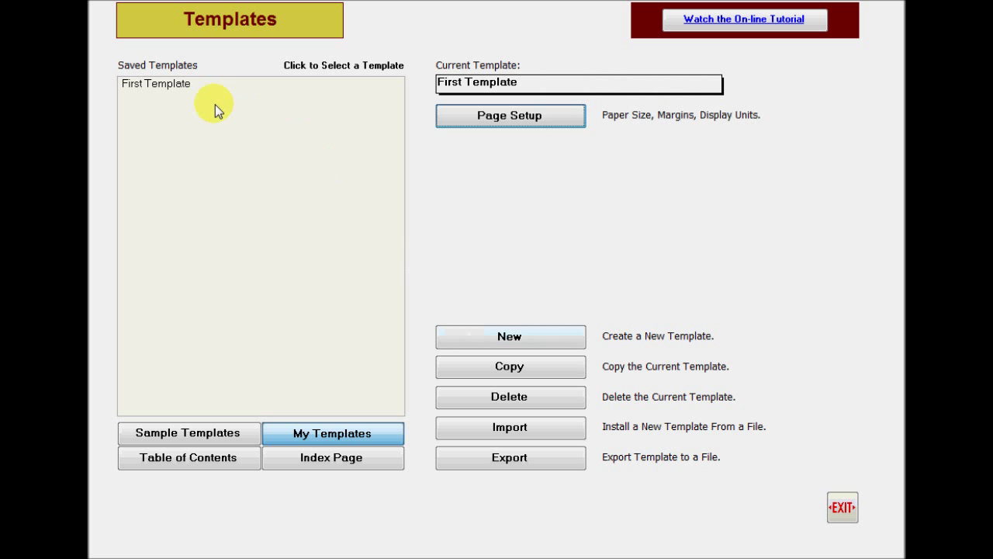
# - Open the page setup of First Template and review its page, header/footer and display unit settings
pyautogui.click(449, 122)
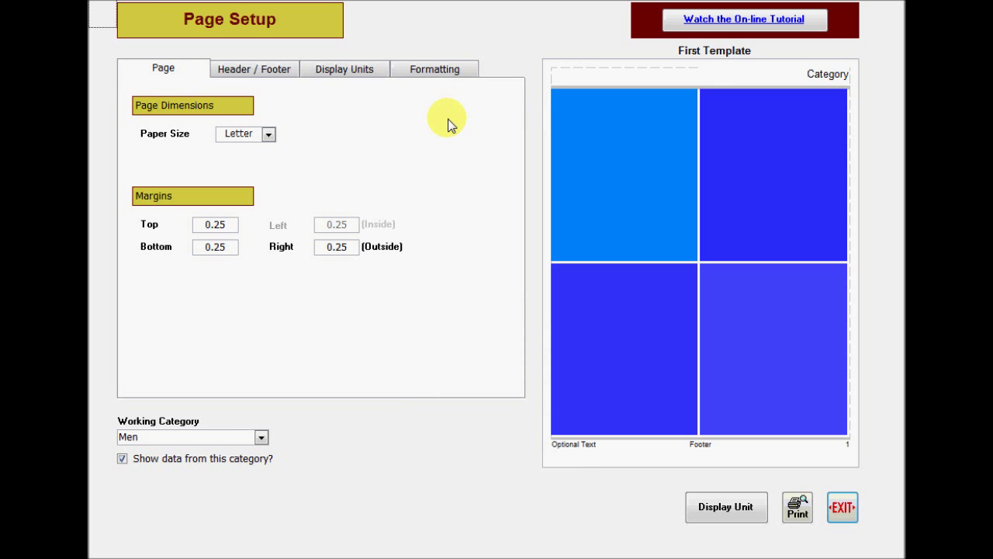
pyautogui.click(283, 74)
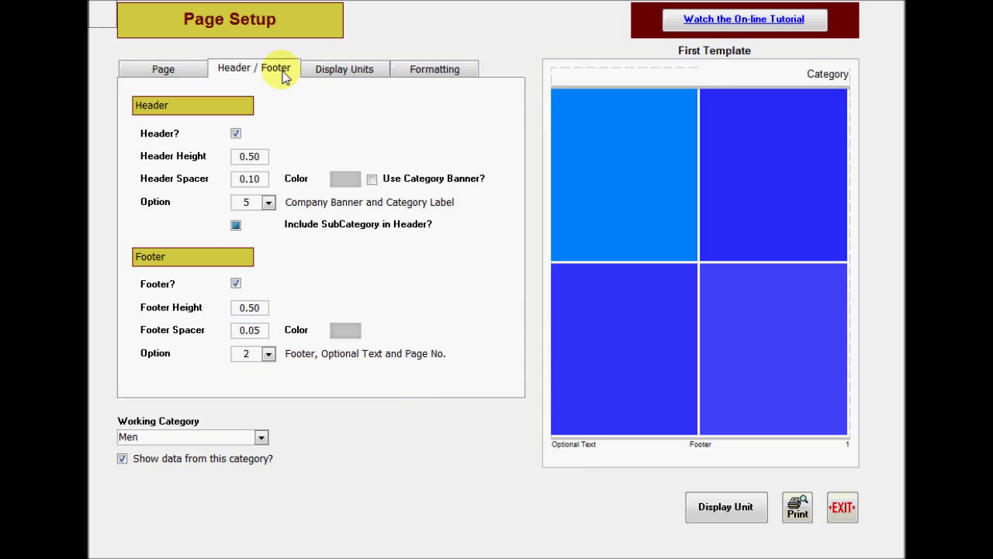
pyautogui.click(376, 76)
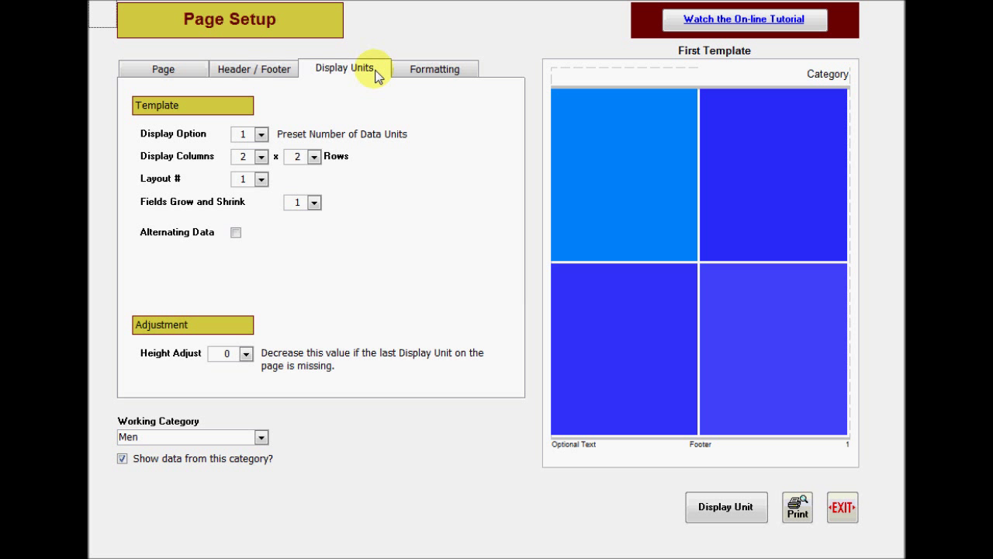
# - Try the Dynamic display option, followed by the Feature - First Unit Larger option with layouts 56 and 54
pyautogui.click(261, 136)
pyautogui.click(283, 162)
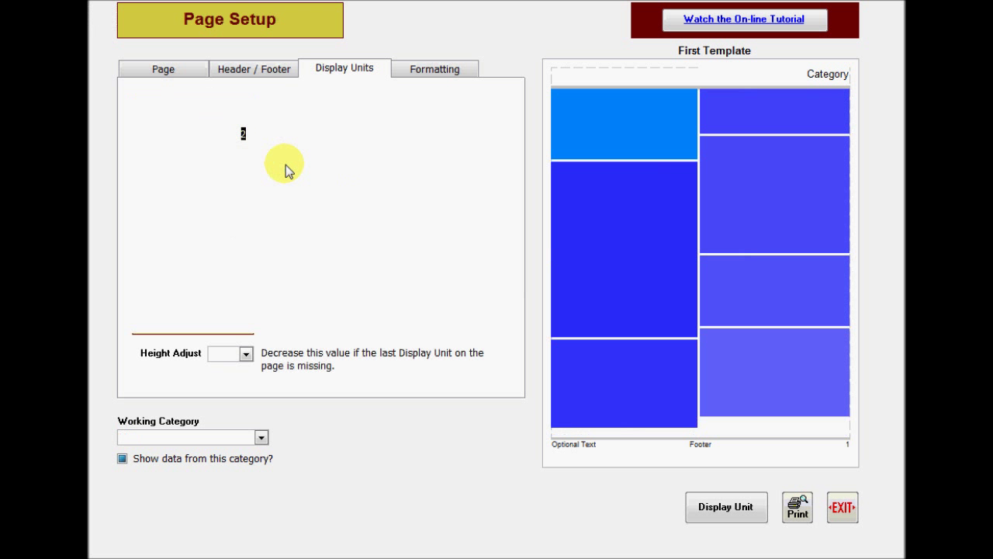
pyautogui.click(260, 134)
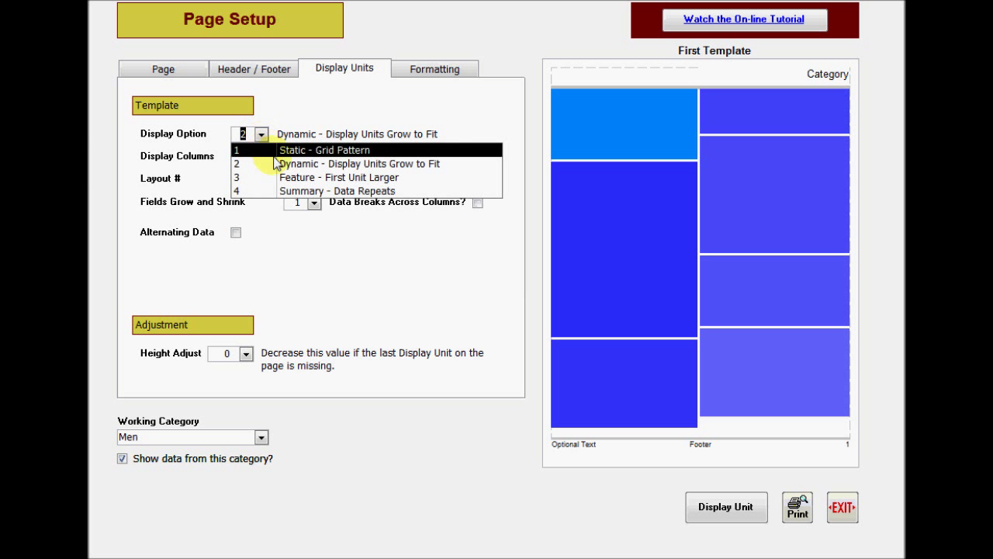
pyautogui.click(284, 177)
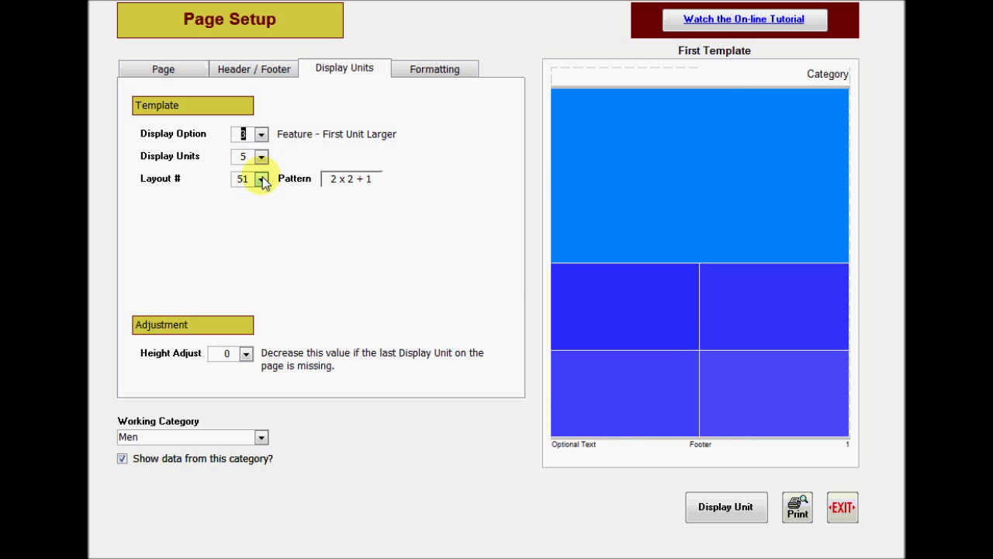
pyautogui.click(264, 180)
pyautogui.click(292, 263)
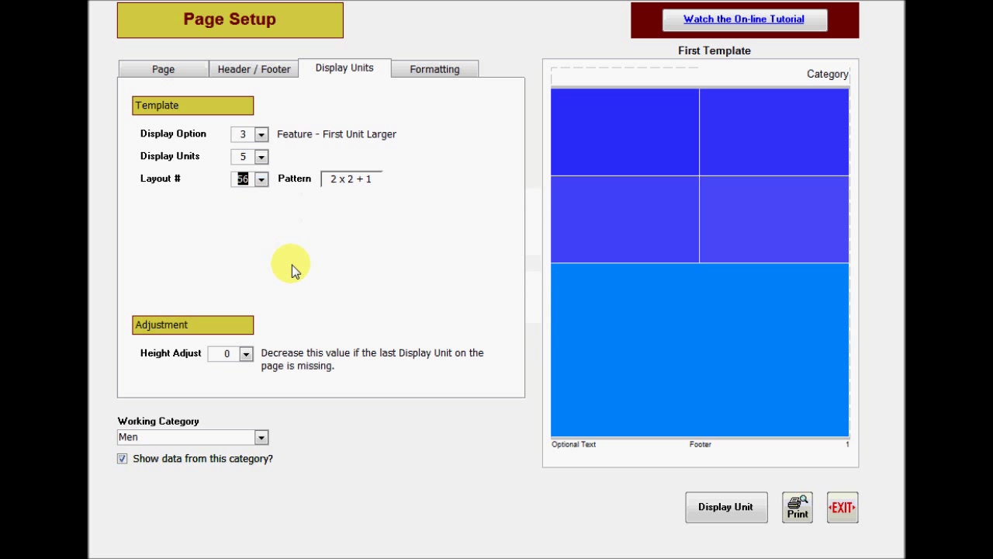
pyautogui.click(262, 179)
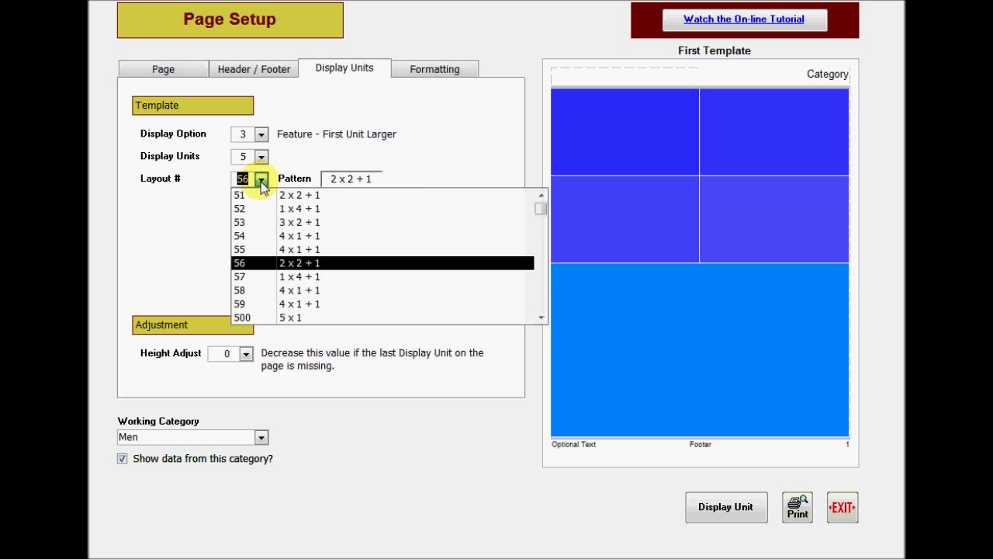
pyautogui.click(259, 237)
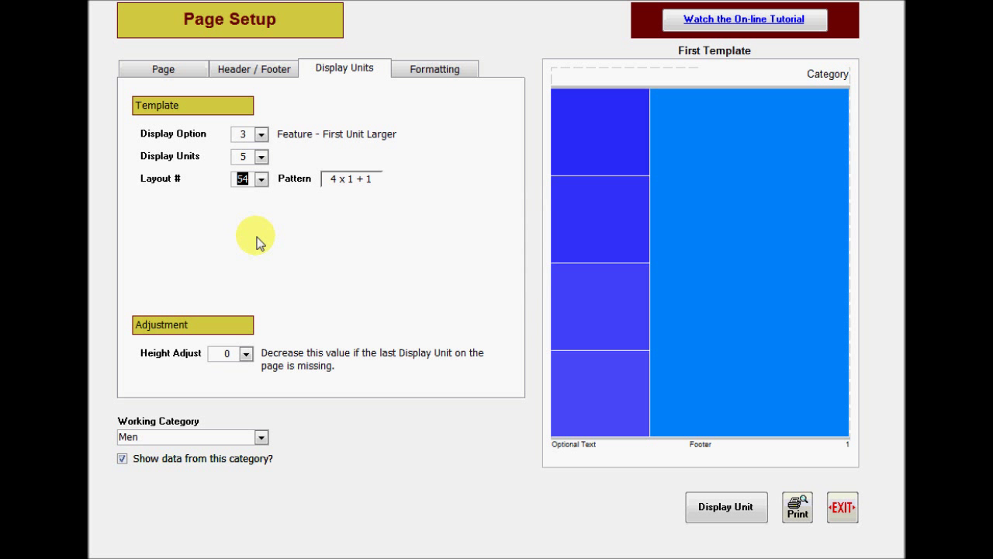
# - Set the display option to Static - Grid Pattern with 2 columns and 3 rows, keeping Men as the working category
pyautogui.click(262, 134)
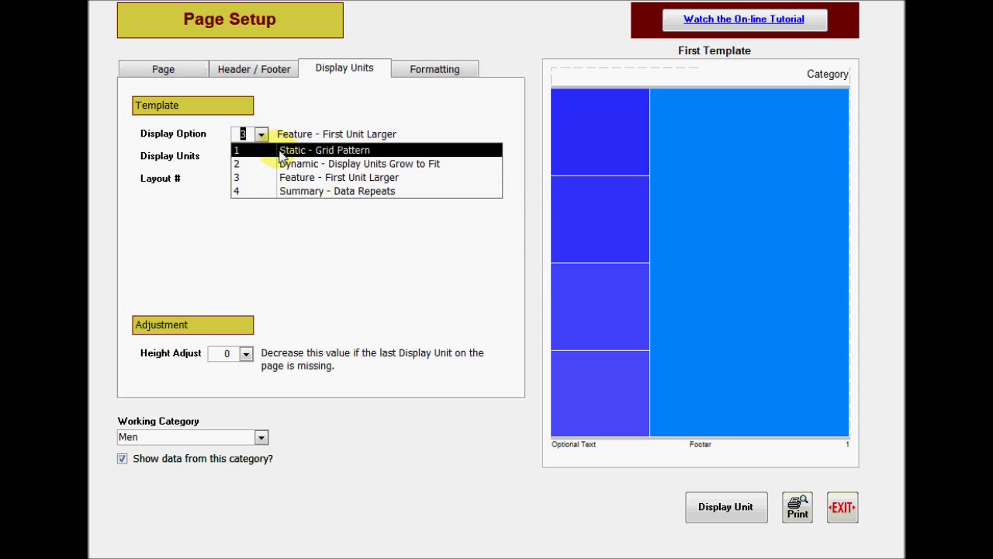
pyautogui.click(283, 150)
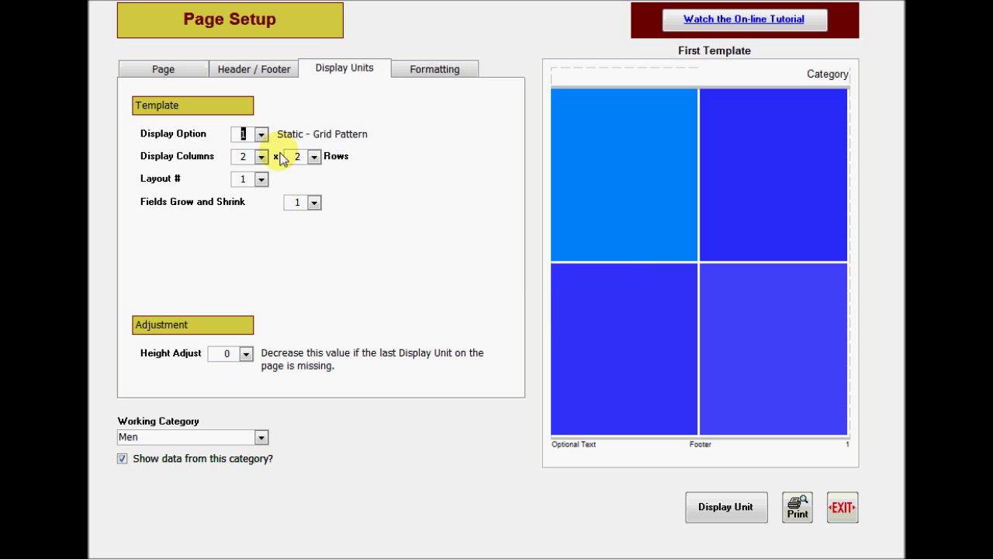
pyautogui.click(314, 156)
pyautogui.click(308, 199)
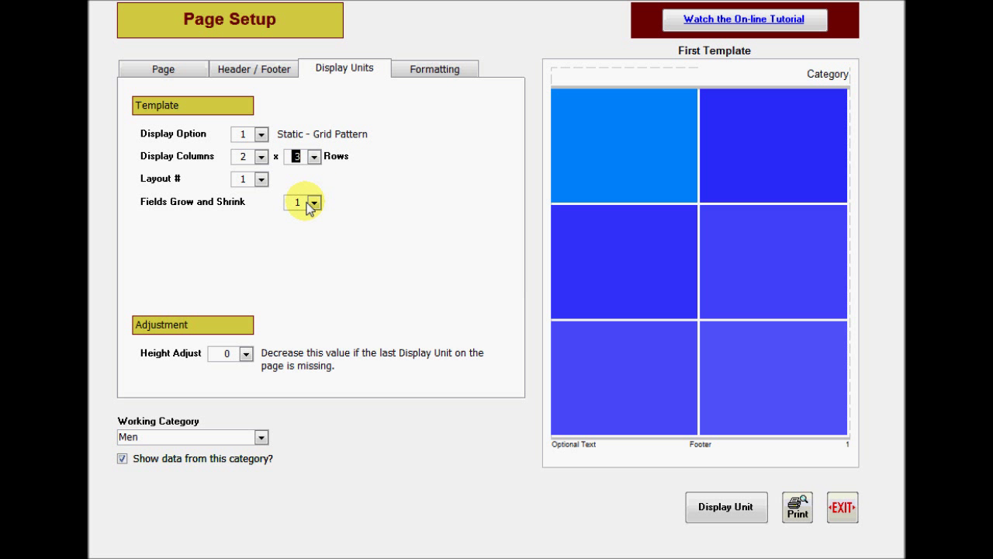
pyautogui.click(262, 438)
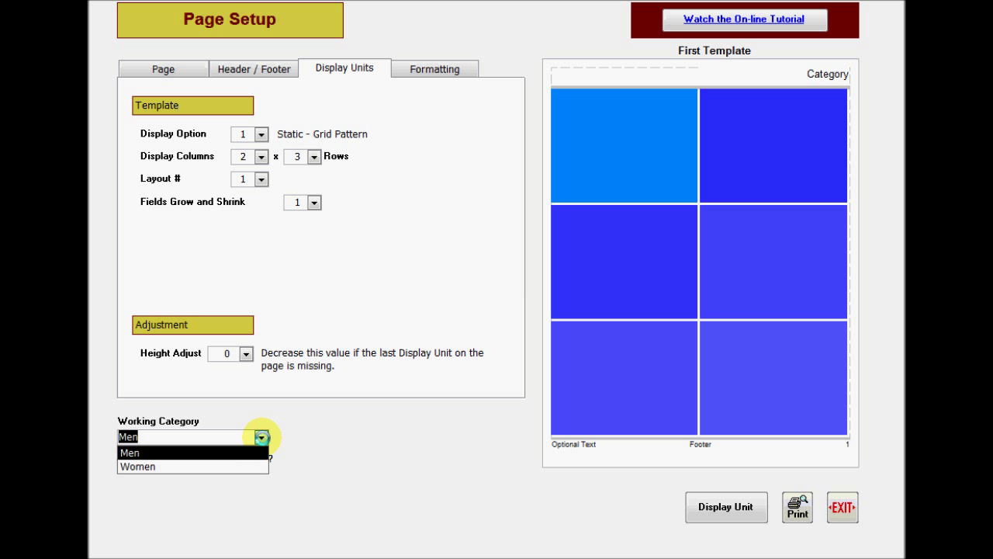
pyautogui.click(262, 438)
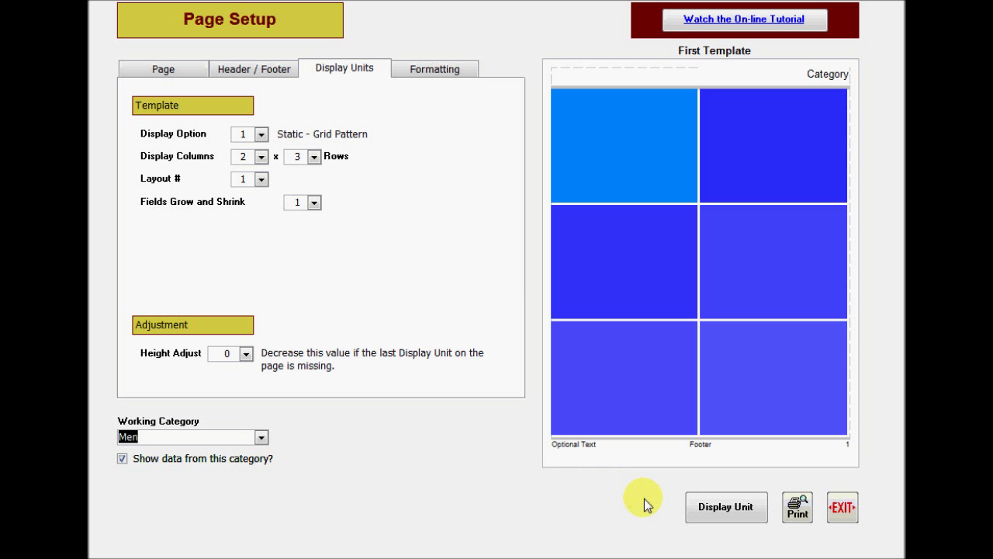
# - Open the display unit layout, place the Product field above Photo1 and widen it to about 99% of the unit
pyautogui.click(722, 514)
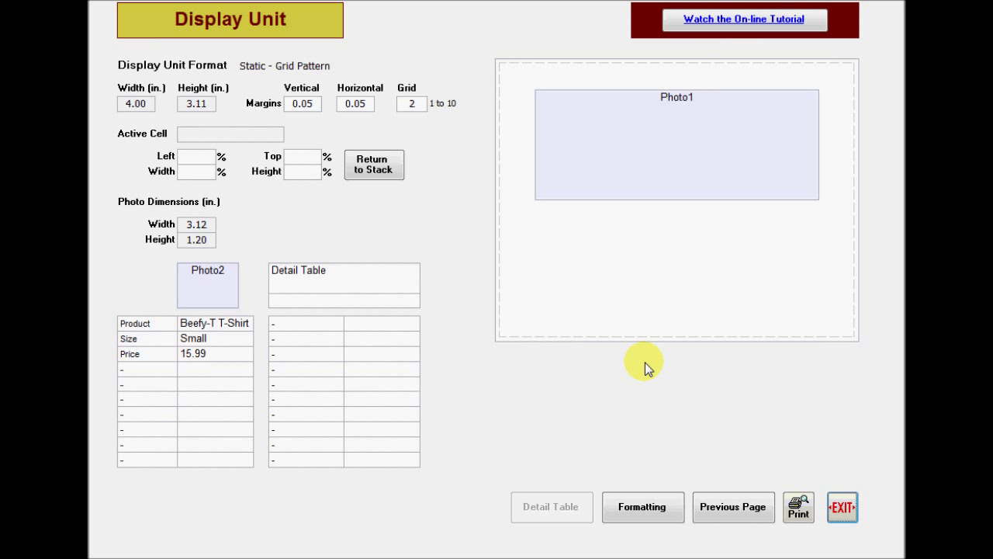
pyautogui.moveTo(225, 328); pyautogui.dragTo(577, 84)
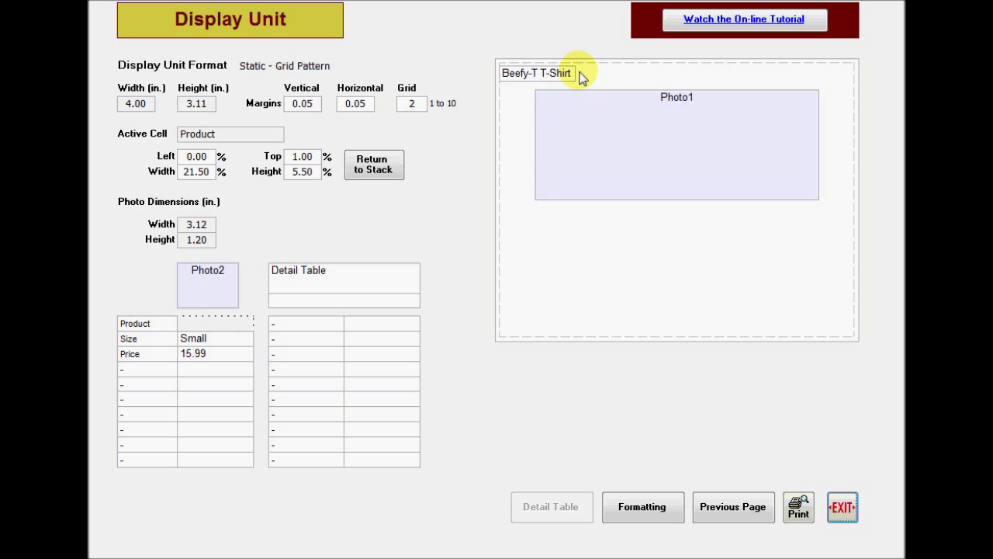
pyautogui.moveTo(576, 74); pyautogui.dragTo(850, 74)
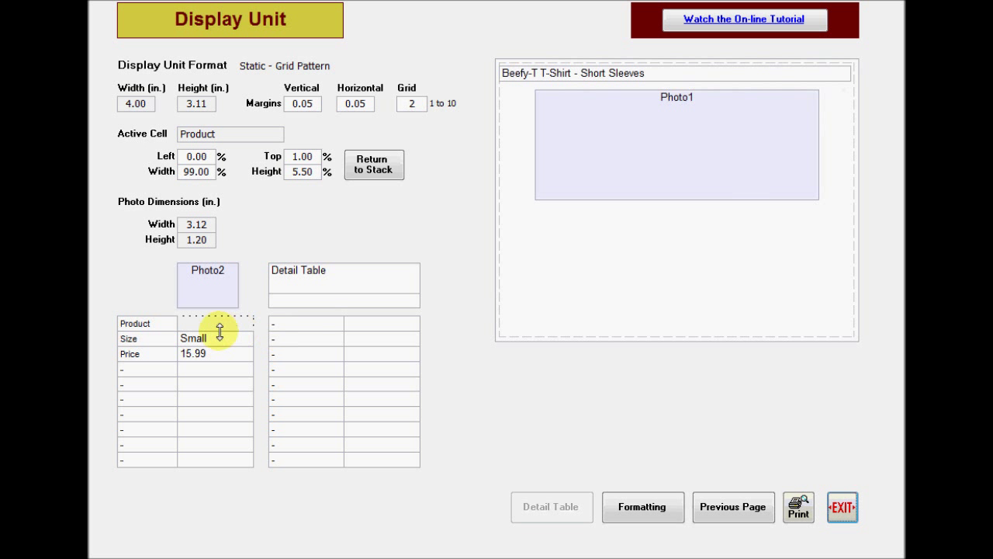
# - Place the Size field below Photo1 at the unit's left edge and Price at about 77% left, 53% top, and preview the printed page
pyautogui.moveTo(211, 341); pyautogui.dragTo(535, 221)
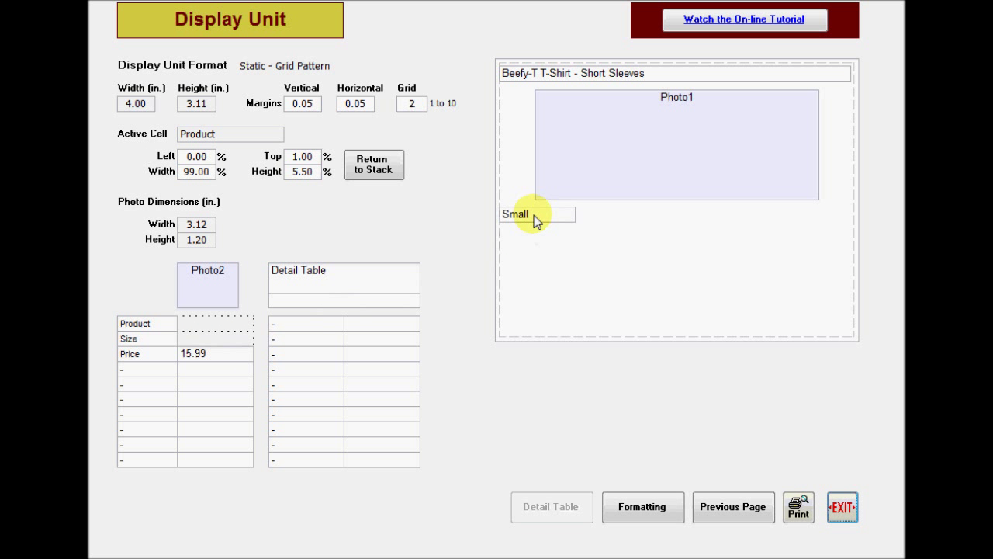
pyautogui.moveTo(199, 354); pyautogui.dragTo(802, 220)
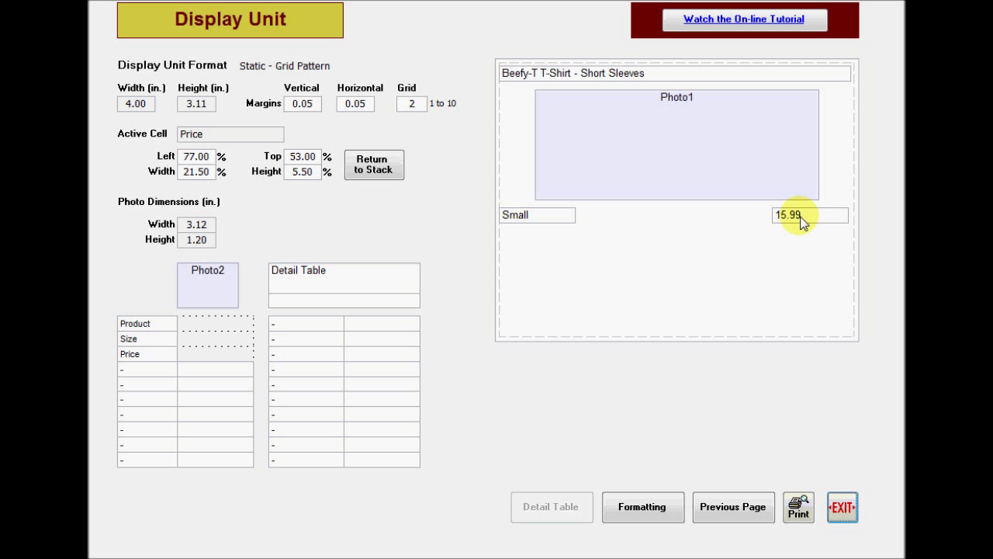
pyautogui.click(797, 511)
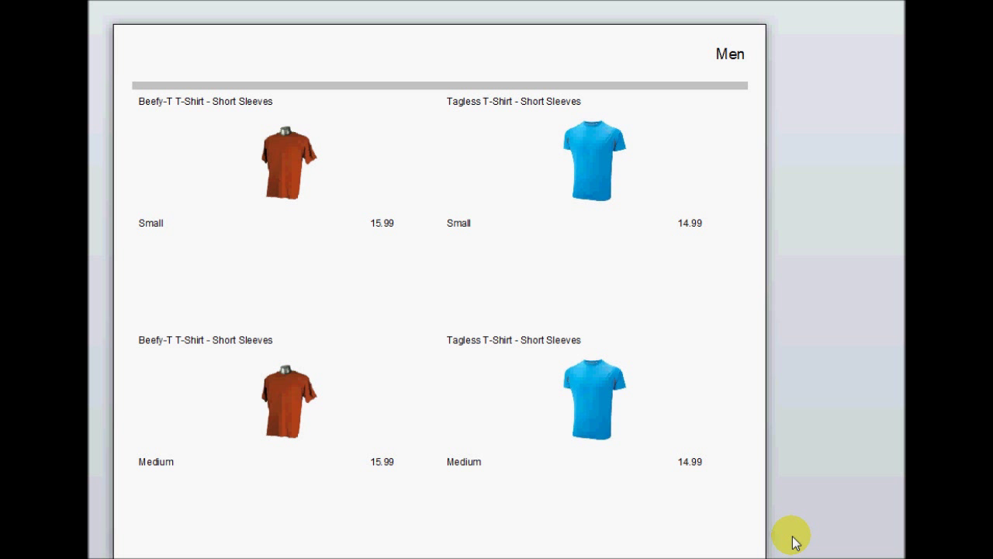
pyautogui.press('Escape')
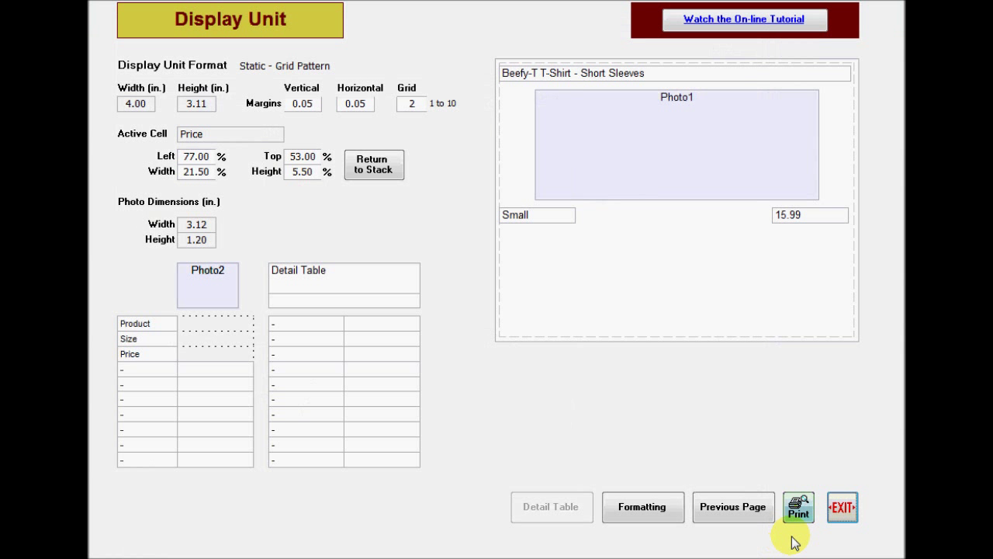
# - Open the display unit's formatting and make the Product text bold at size 12
pyautogui.click(630, 508)
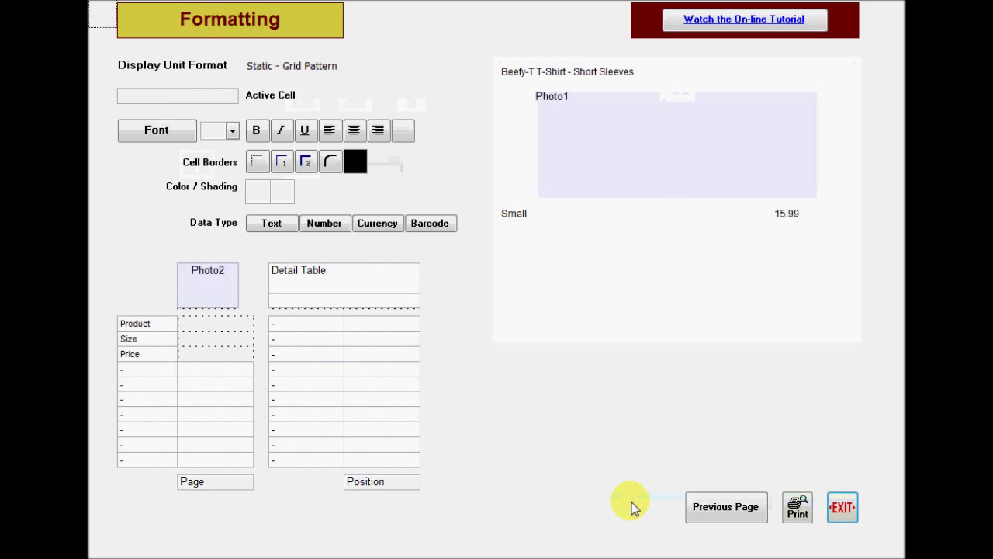
pyautogui.click(578, 74)
pyautogui.click(256, 131)
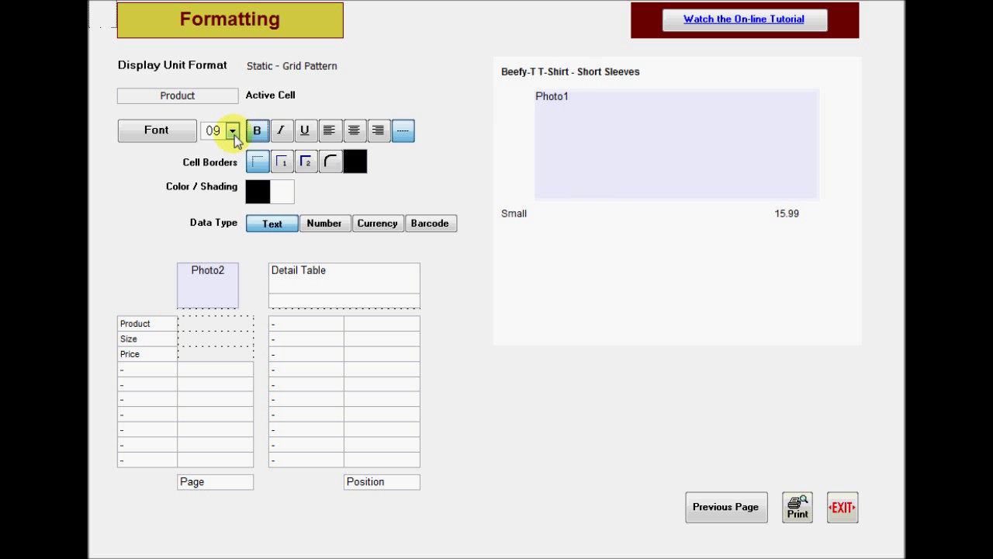
pyautogui.click(233, 132)
pyautogui.click(210, 249)
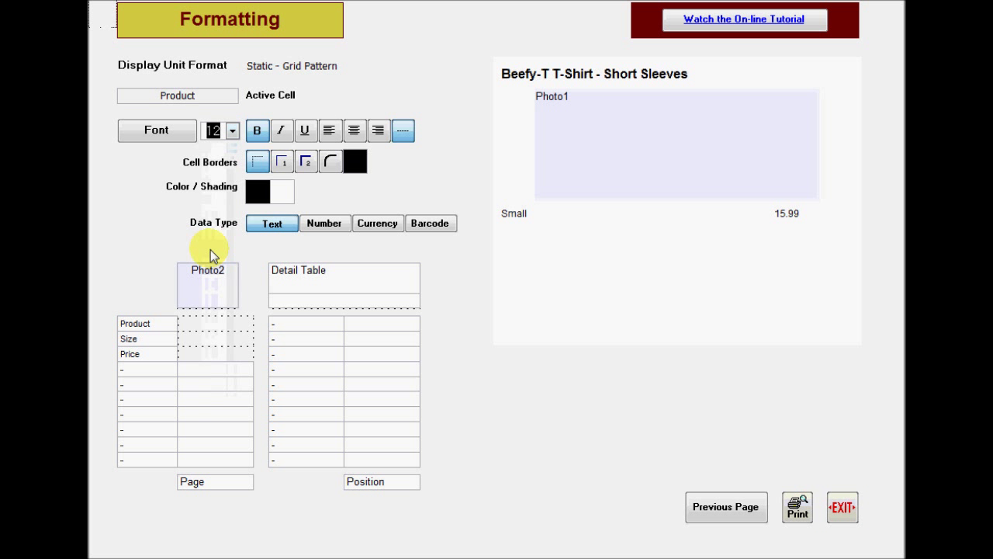
# - Format the Price field as right-aligned currency and leave the template's formatting
pyautogui.click(798, 216)
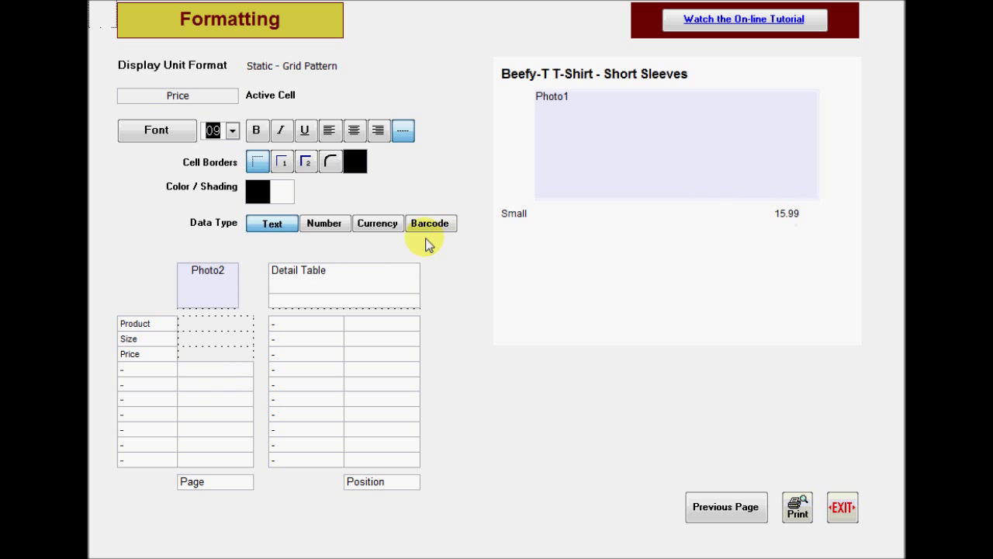
pyautogui.click(393, 227)
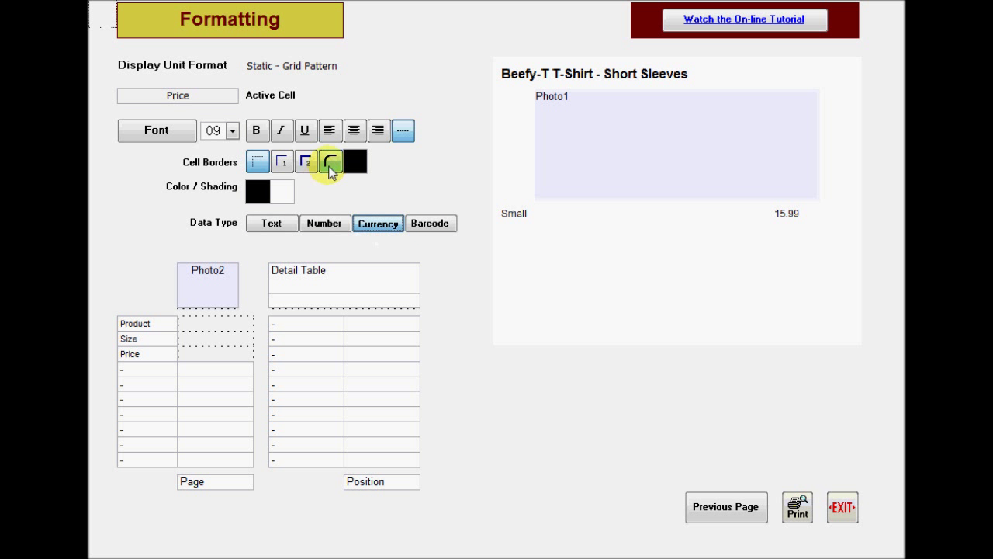
pyautogui.click(378, 132)
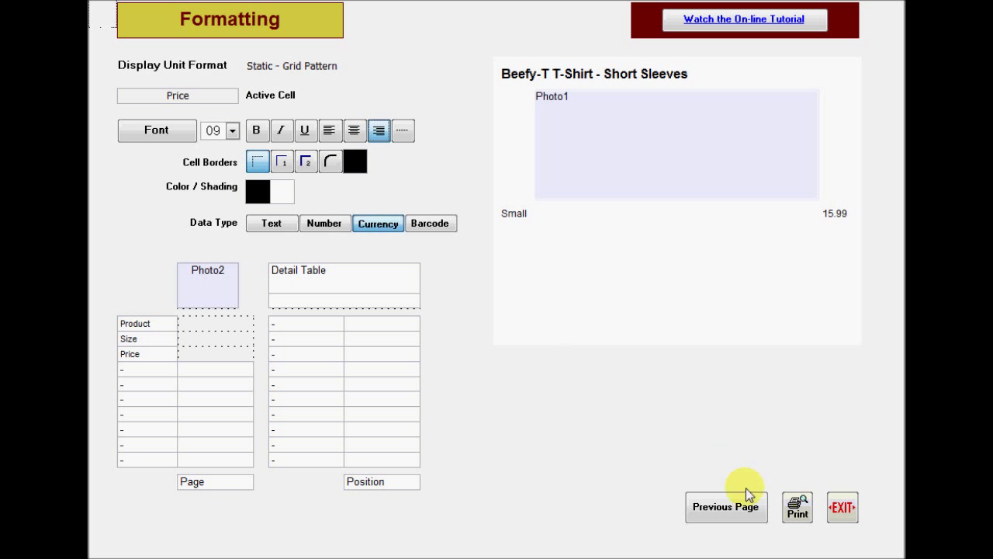
pyautogui.click(845, 519)
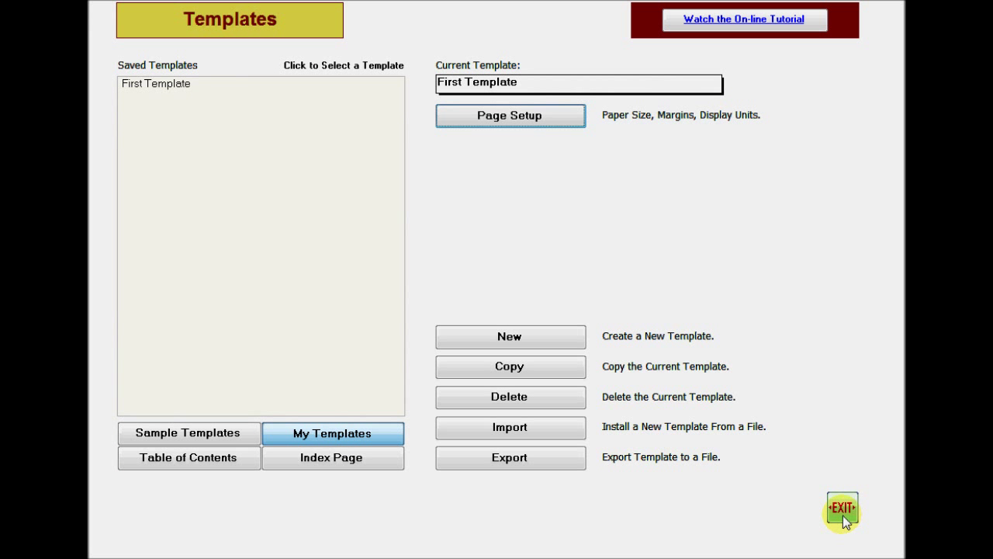
# - Leave the Template Designer and set the company banner for the page header to CatLogo from the myCatalog folder in the configuration
pyautogui.click(844, 519)
pyautogui.click(512, 478)
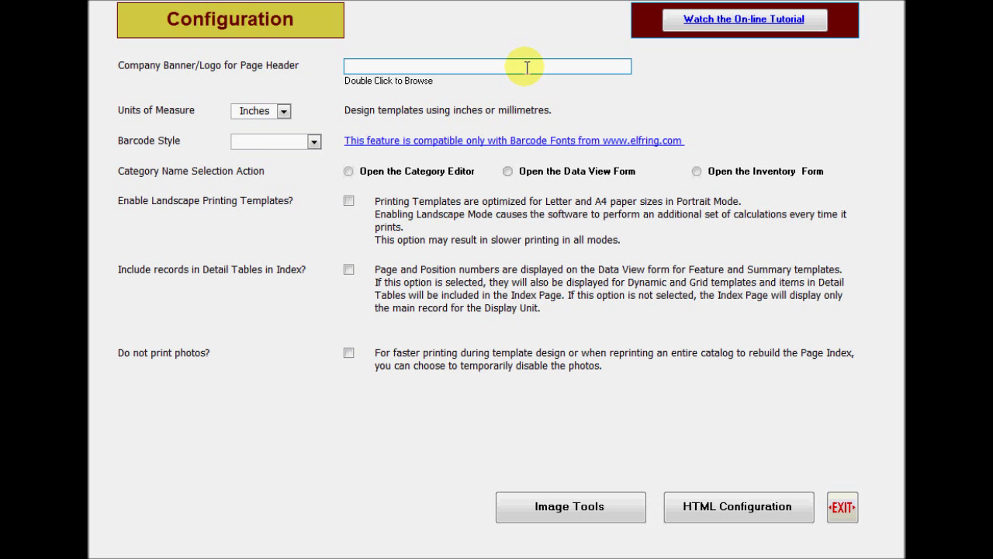
pyautogui.doubleClick(524, 66)
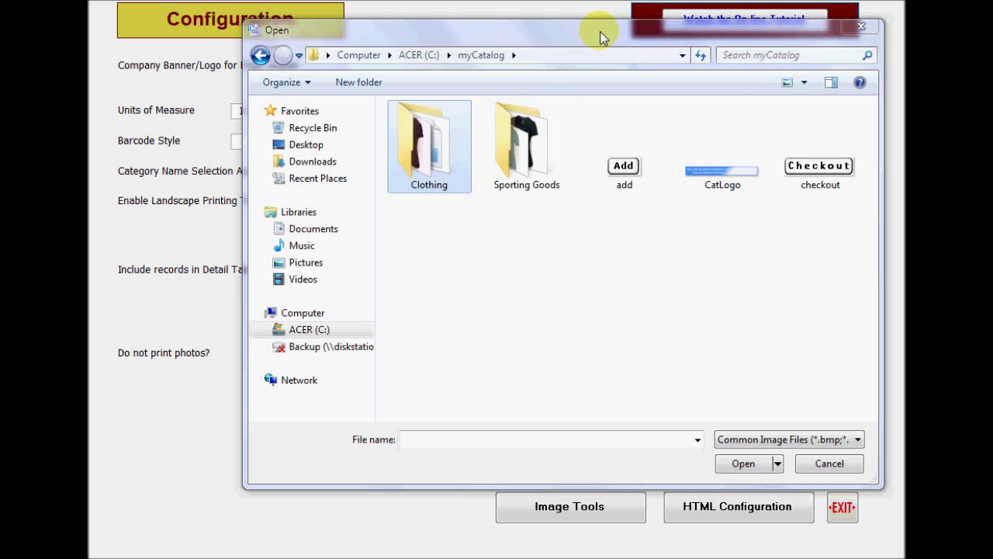
pyautogui.doubleClick(715, 179)
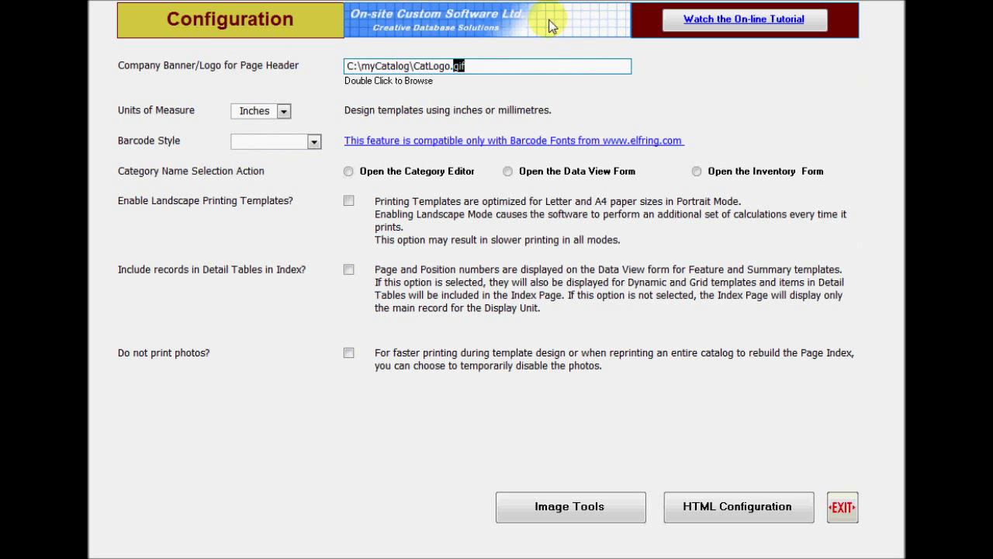
pyautogui.click(843, 507)
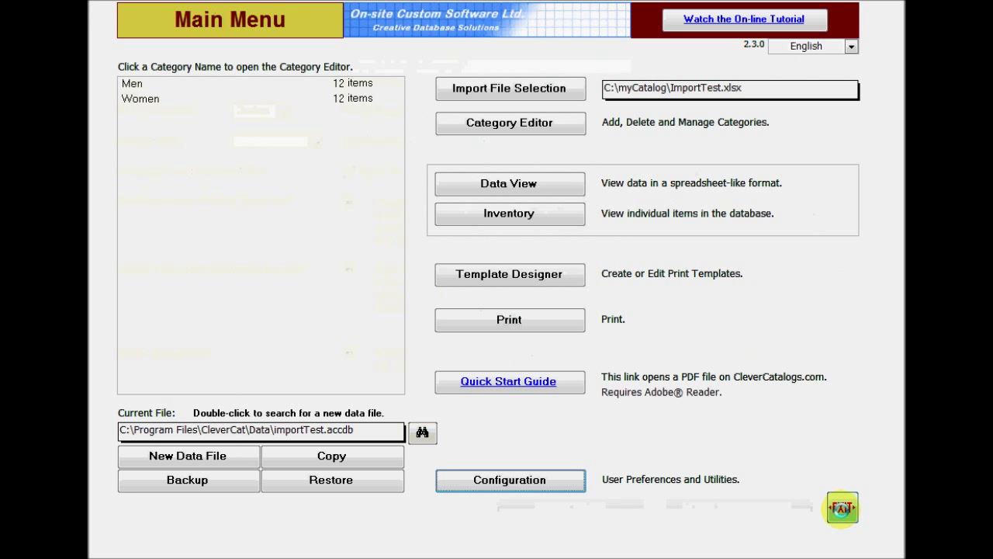
# - Open the printing options and mark all categories, Men and Women, for printing
pyautogui.click(547, 322)
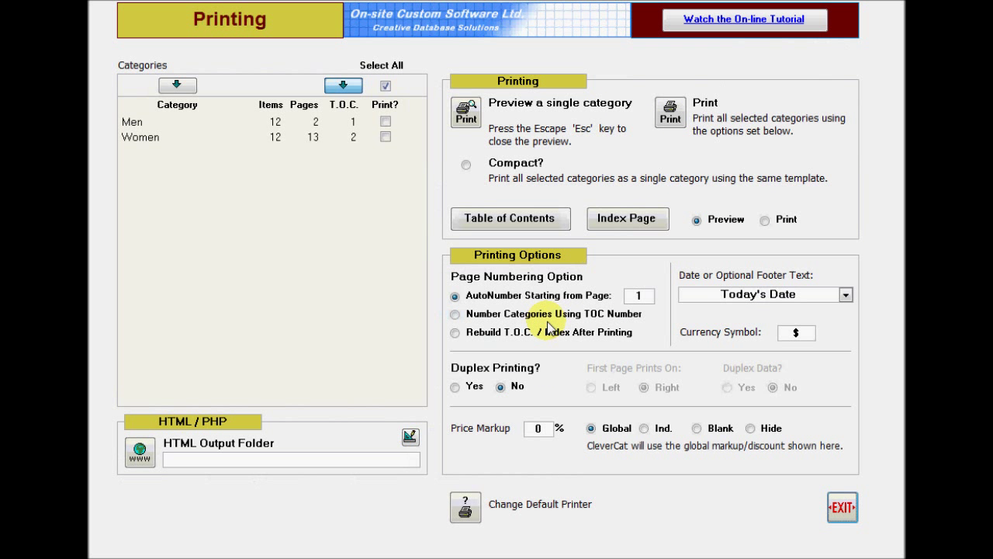
pyautogui.click(387, 123)
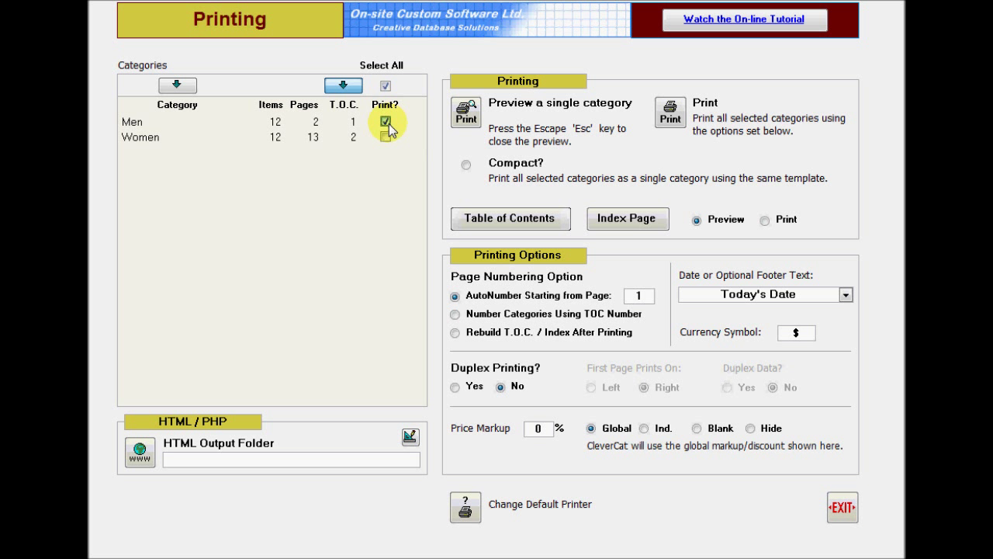
pyautogui.click(389, 88)
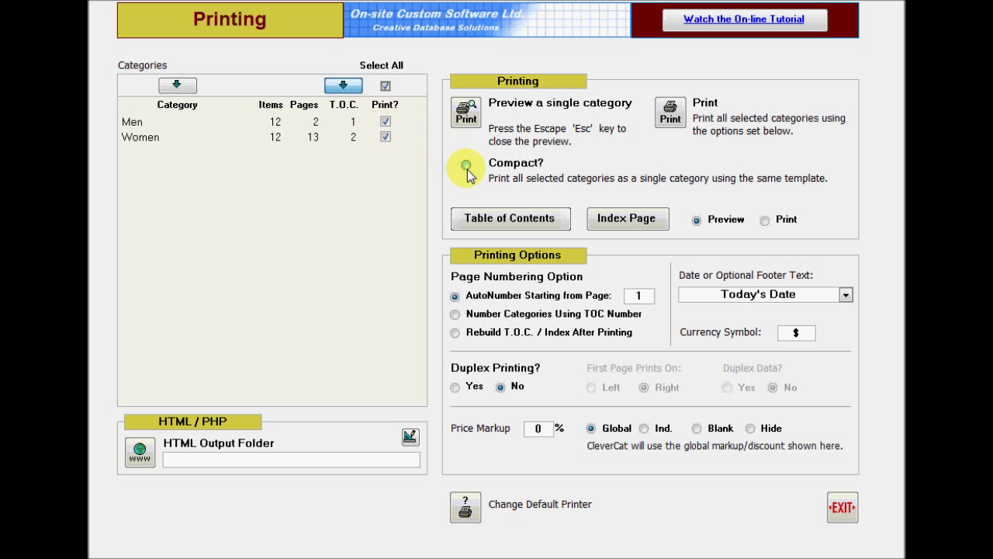
# - Print all selected categories using the default PDF printer, with Men and Women as separate PDF files in the CleverCat PDFs folder
pyautogui.click(665, 122)
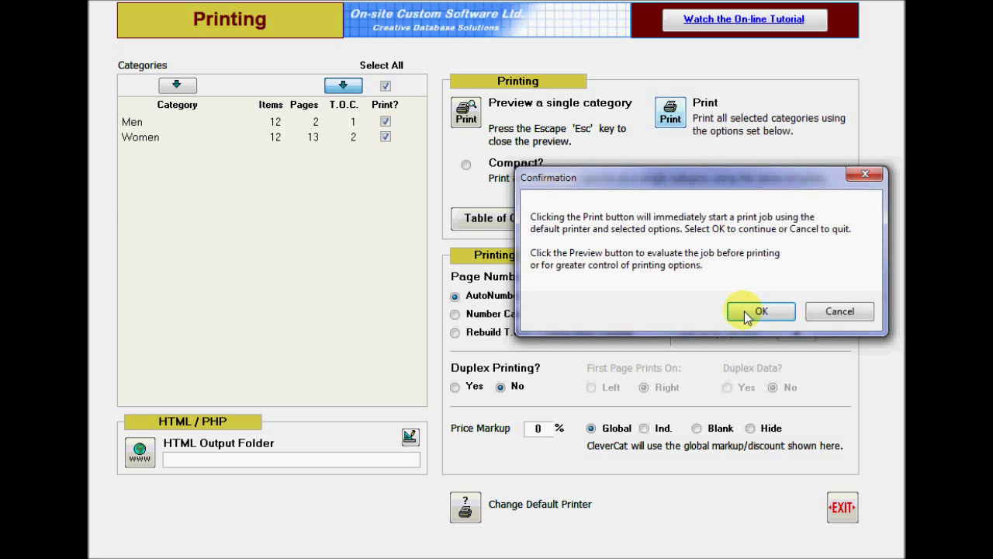
pyautogui.click(747, 311)
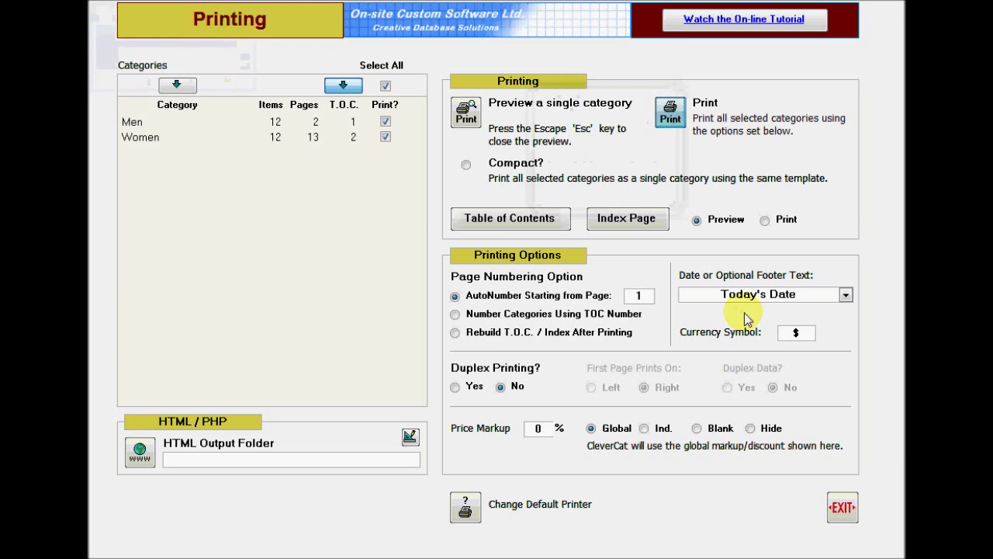
pyautogui.moveTo(750, 45); pyautogui.dragTo(441, 45)
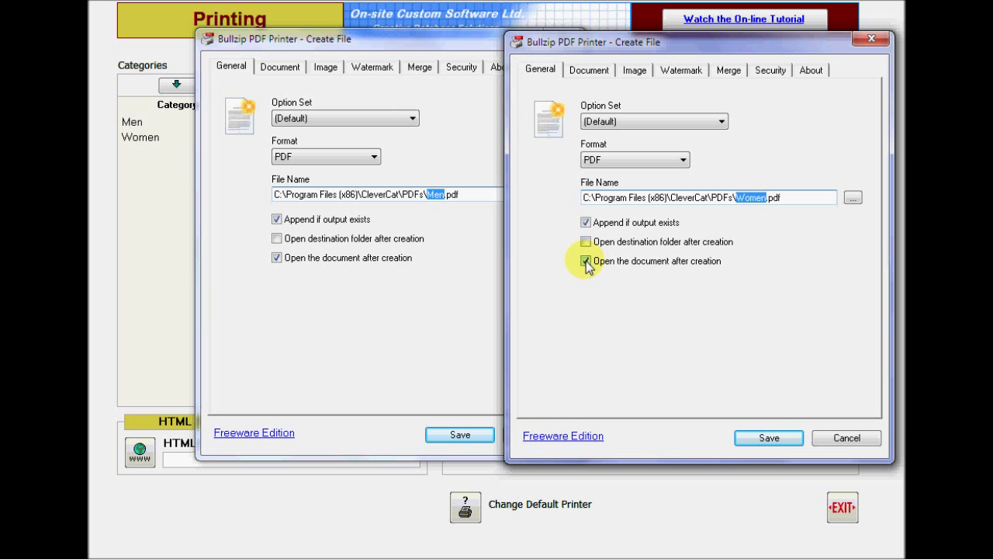
pyautogui.click(585, 223)
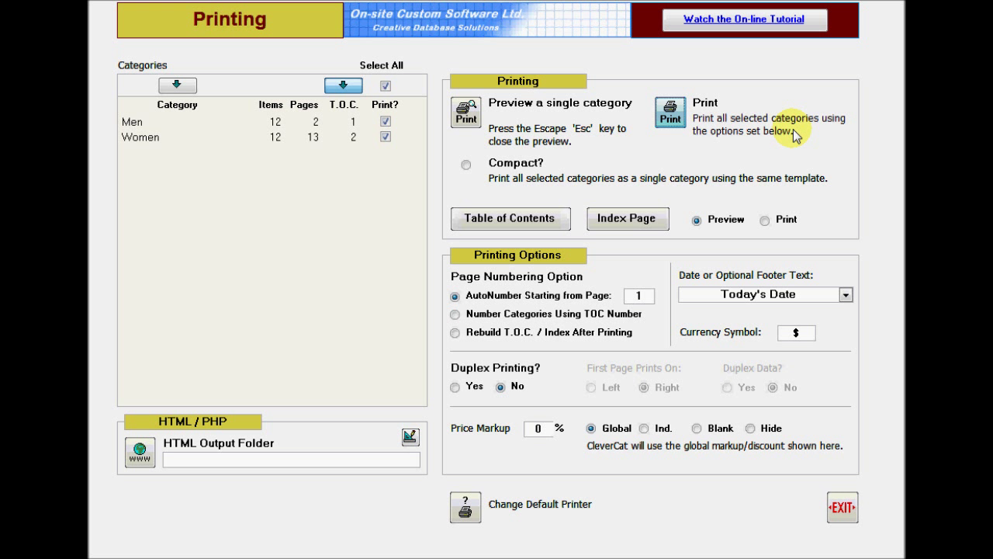
# - Leave the printing options and preview the Men category's printout from the data view
pyautogui.click(835, 509)
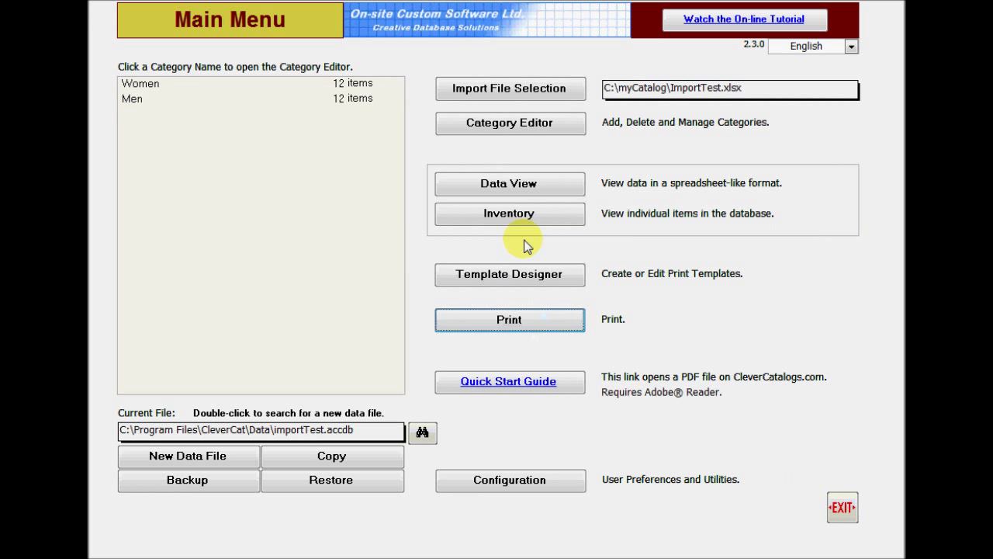
pyautogui.click(525, 187)
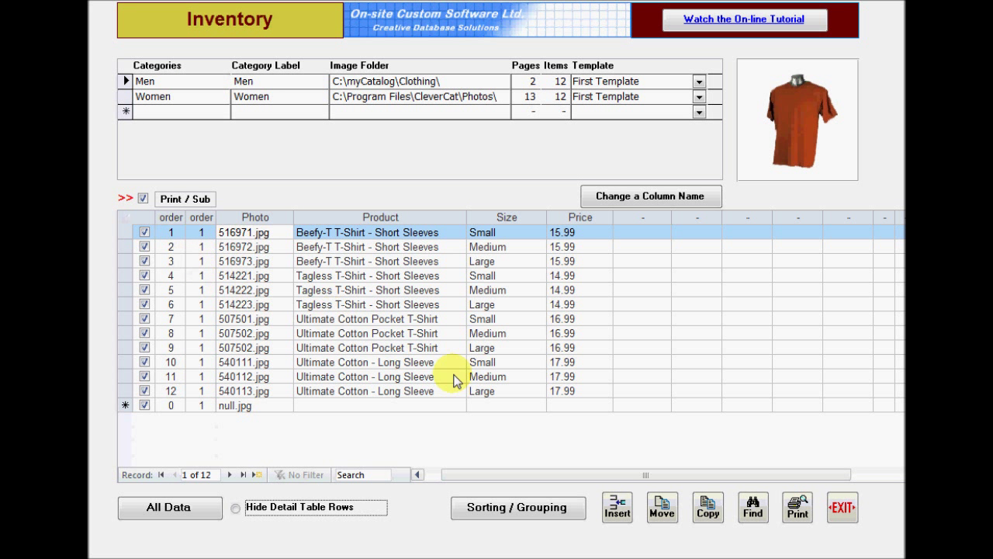
pyautogui.click(797, 509)
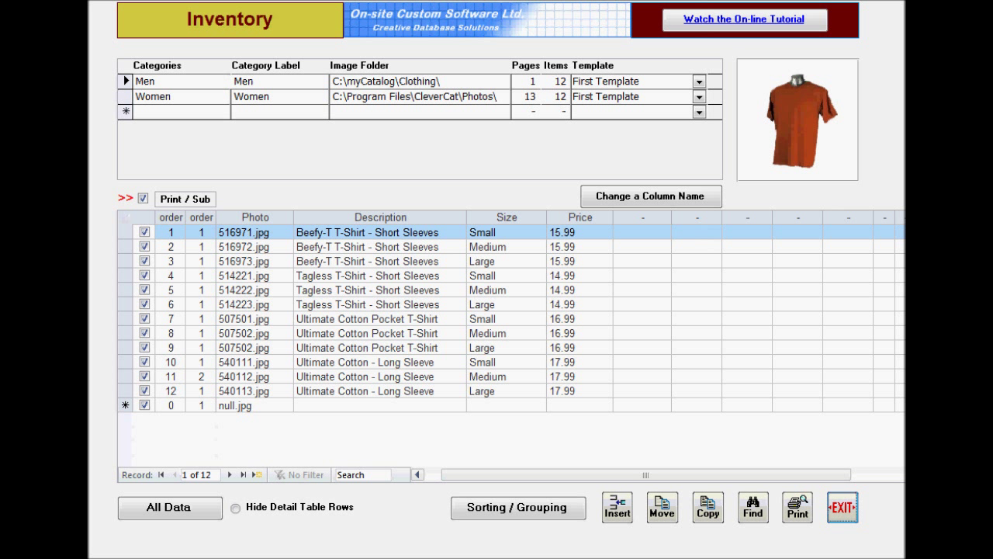
# - Create detail tables for the Men category grouped by Description and apply the sorting
pyautogui.click(574, 510)
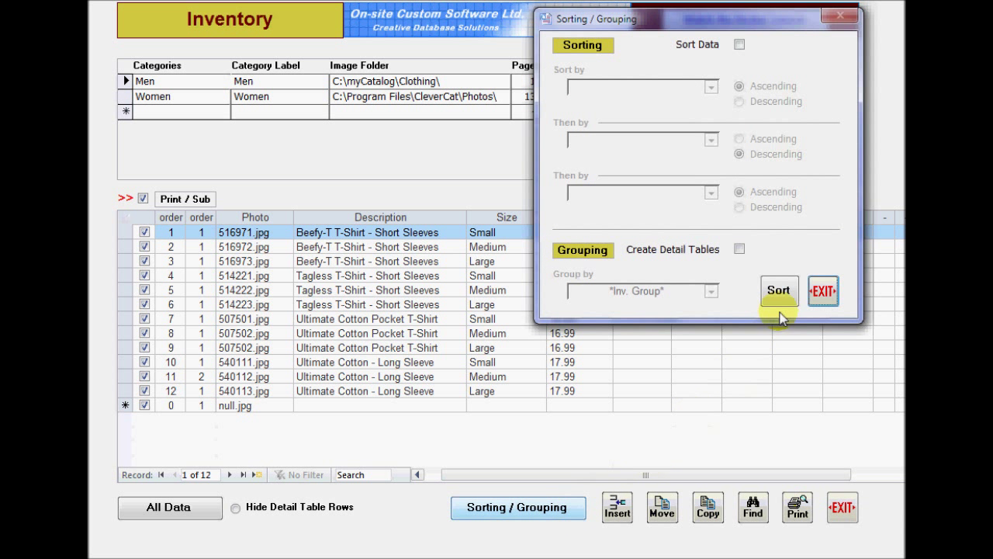
pyautogui.click(741, 253)
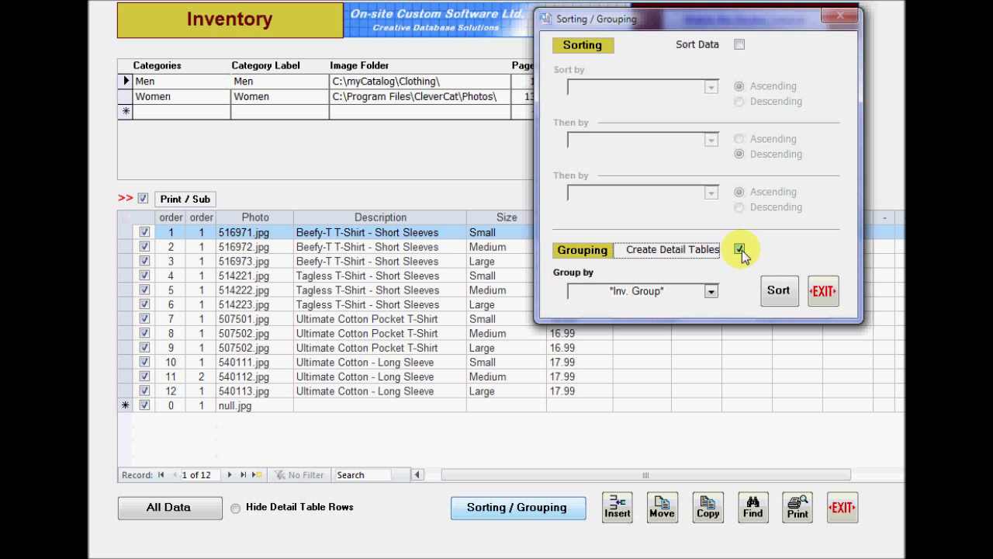
pyautogui.click(712, 293)
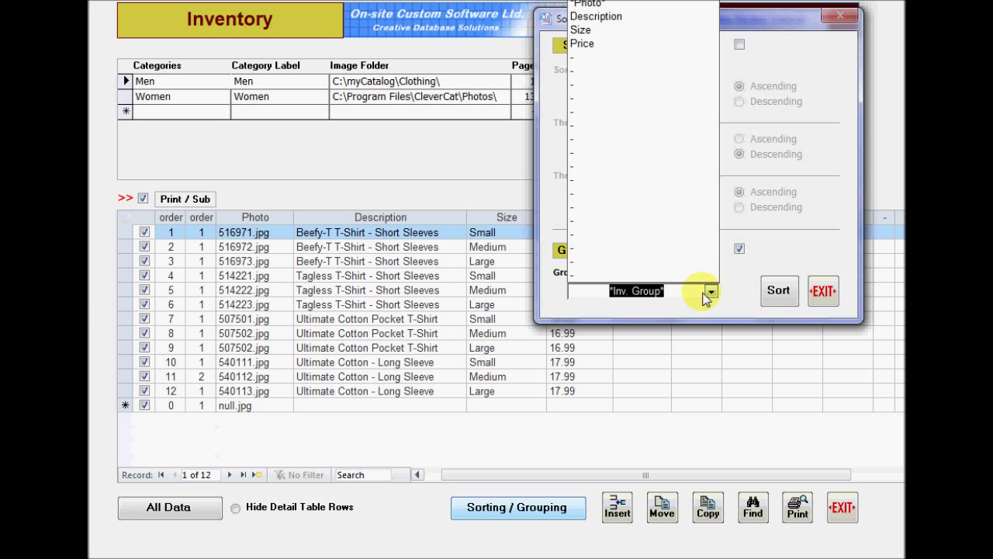
pyautogui.click(686, 27)
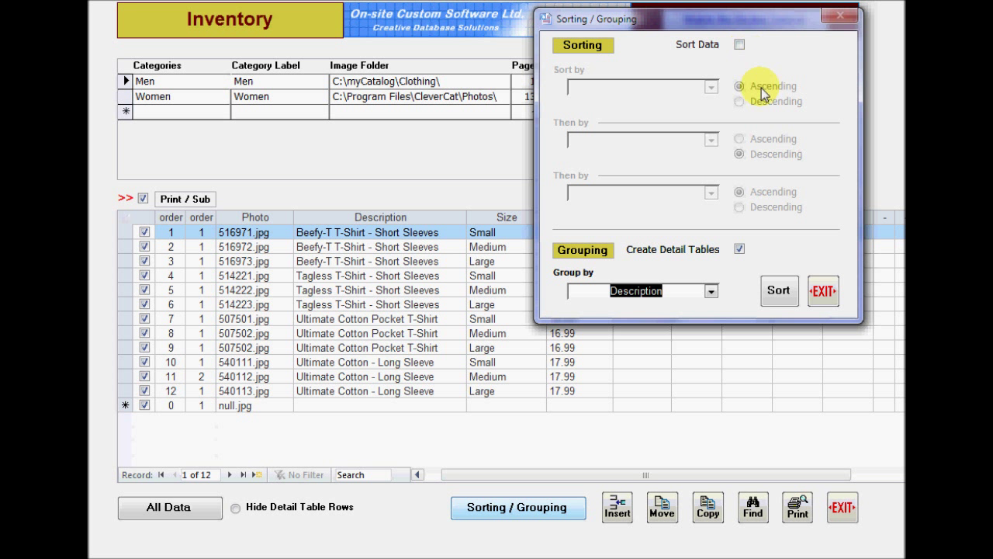
pyautogui.click(786, 296)
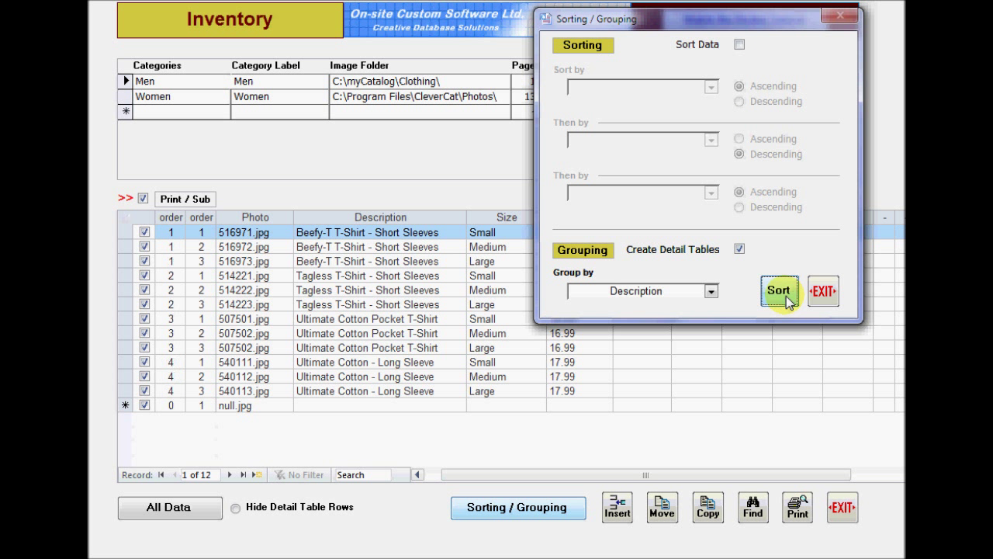
pyautogui.click(822, 294)
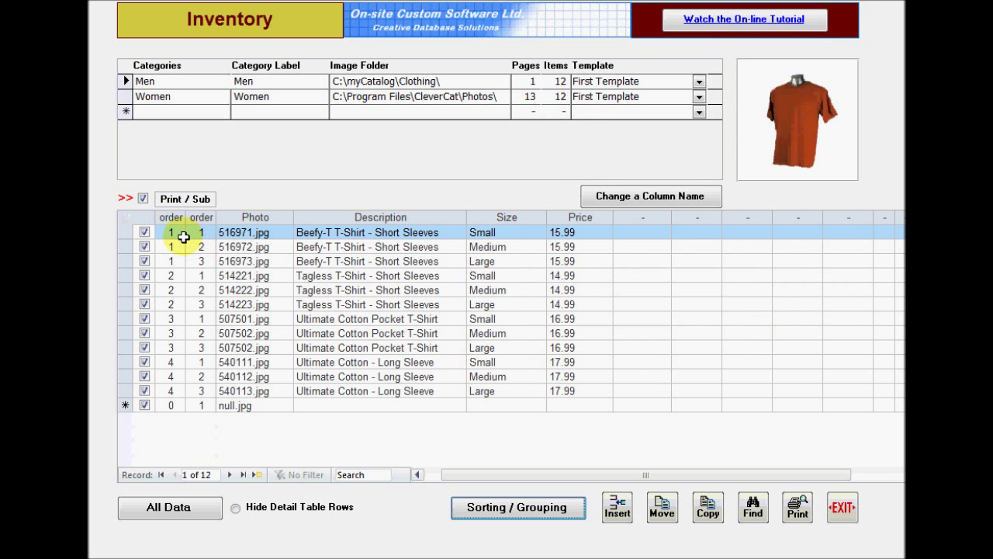
# - Examine the group and sub-order numbers of the T-shirt products and the templates available for the Men category
pyautogui.moveTo(180, 235); pyautogui.dragTo(181, 348)
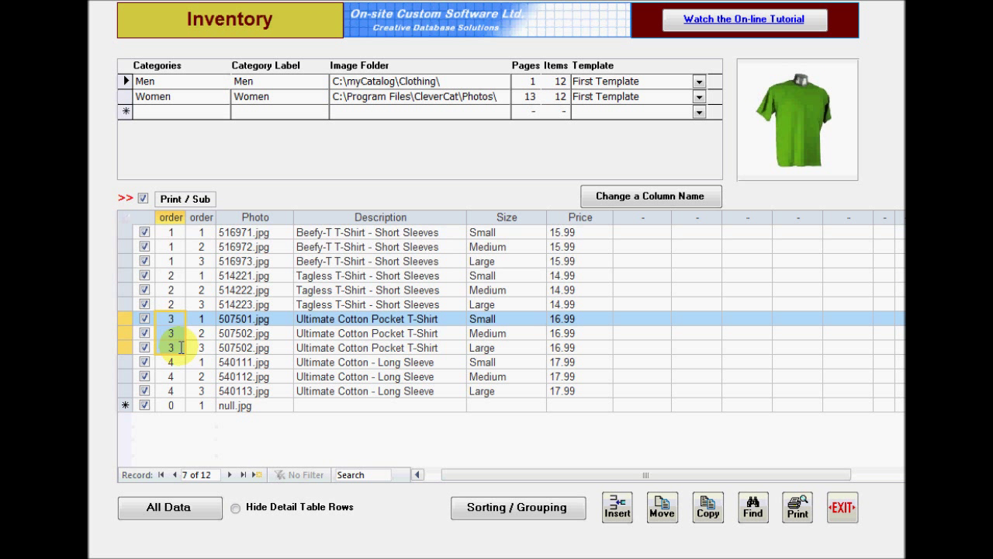
pyautogui.click(172, 233)
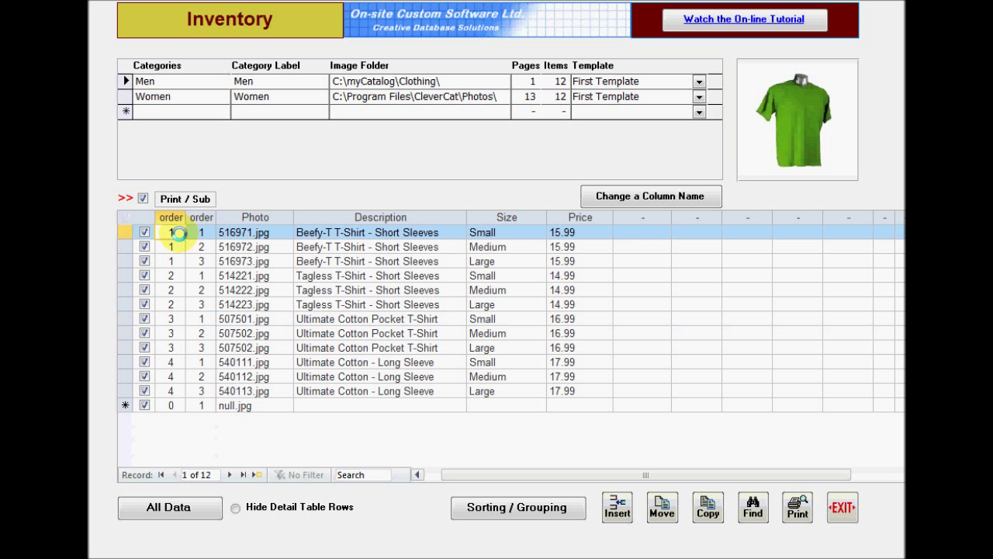
pyautogui.click(178, 275)
pyautogui.click(190, 319)
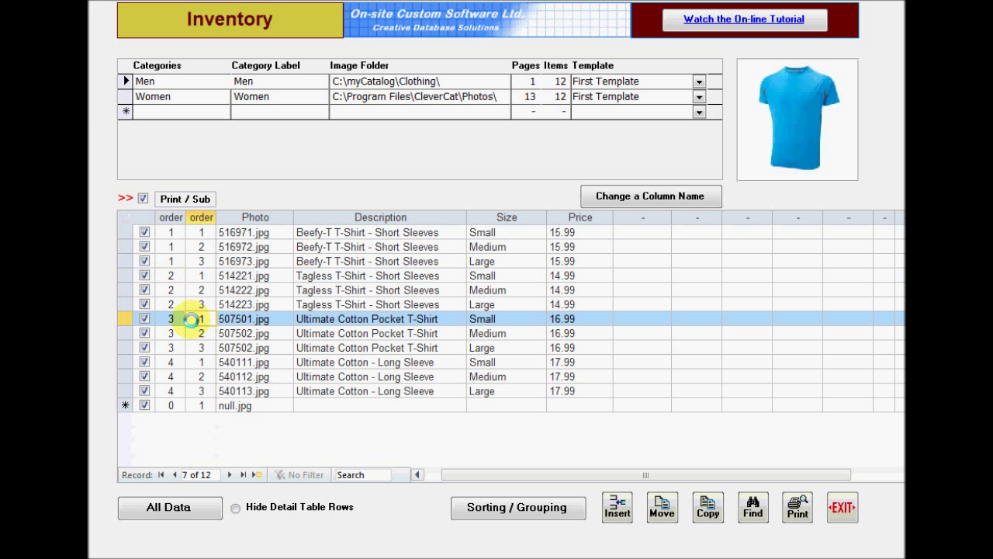
pyautogui.click(190, 363)
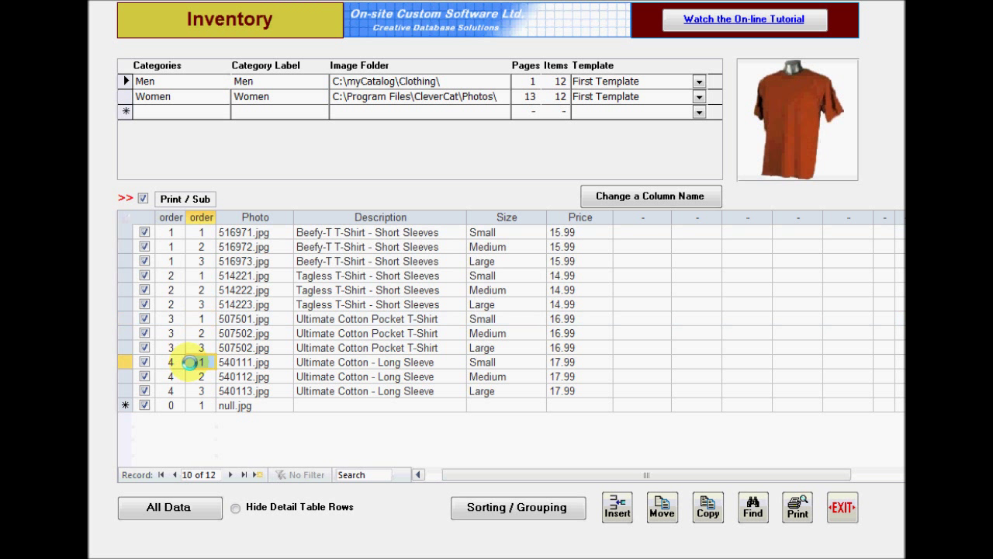
pyautogui.click(176, 232)
pyautogui.keyDown('shift'); pyautogui.click(201, 262); pyautogui.keyUp('shift')
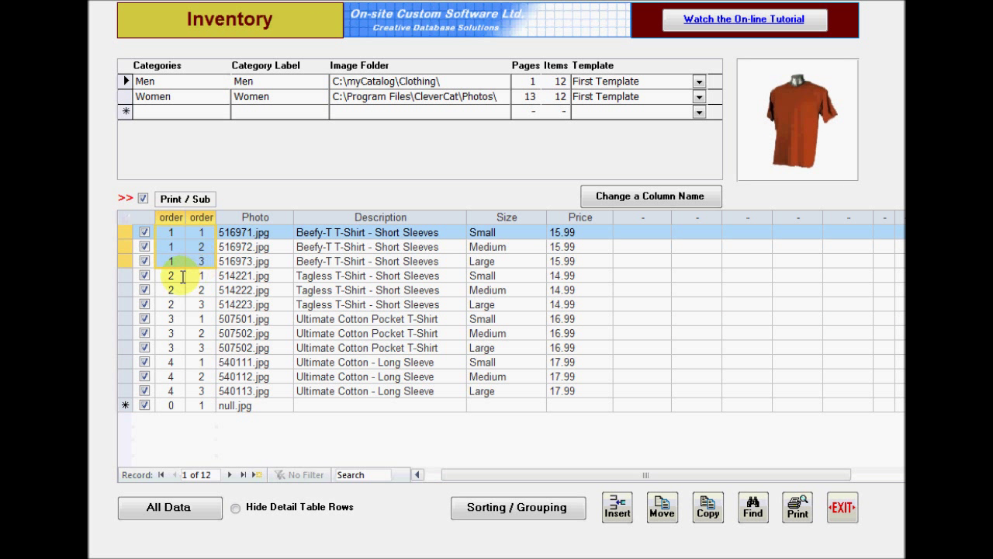
pyautogui.click(178, 276)
pyautogui.keyDown('shift'); pyautogui.click(208, 310); pyautogui.keyUp('shift')
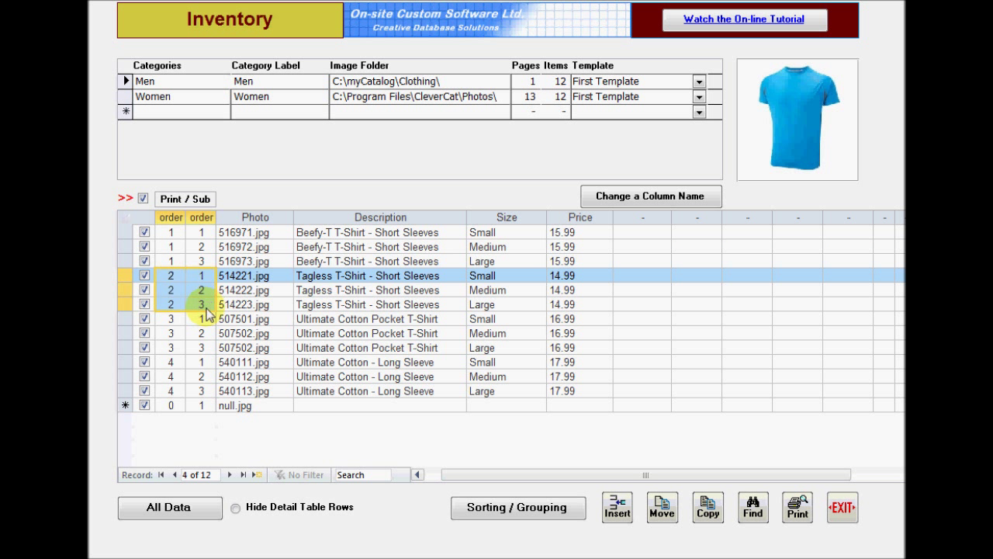
pyautogui.click(171, 318)
pyautogui.keyDown('shift'); pyautogui.click(204, 347); pyautogui.keyUp('shift')
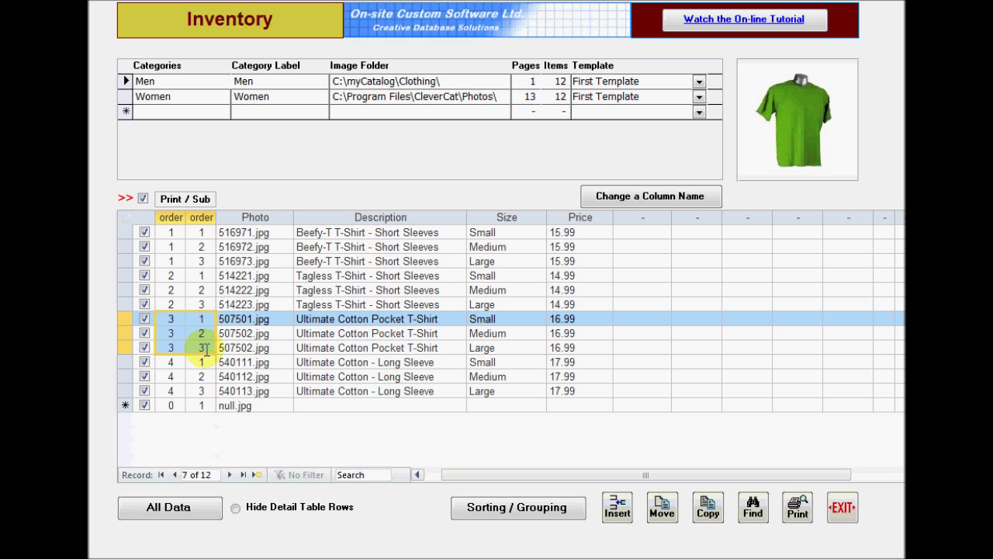
pyautogui.click(699, 82)
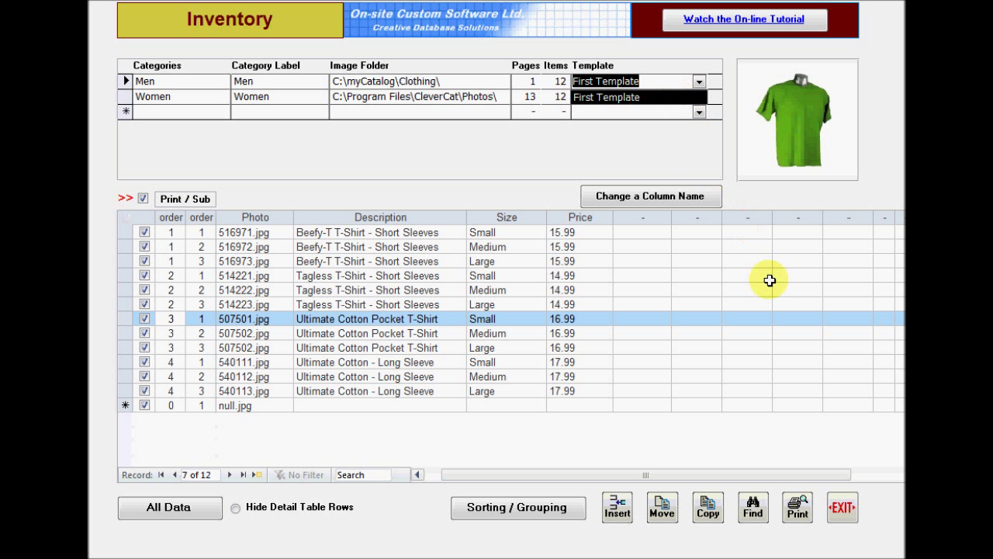
# - Leave the data view and duplicate First Template in the Template Designer under the name Copy
pyautogui.click(840, 511)
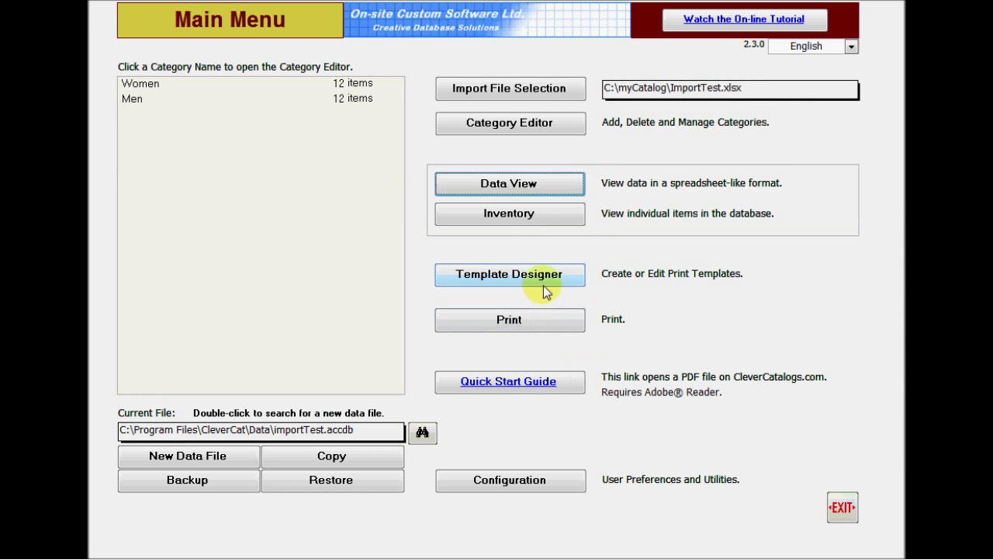
pyautogui.click(543, 284)
pyautogui.click(526, 369)
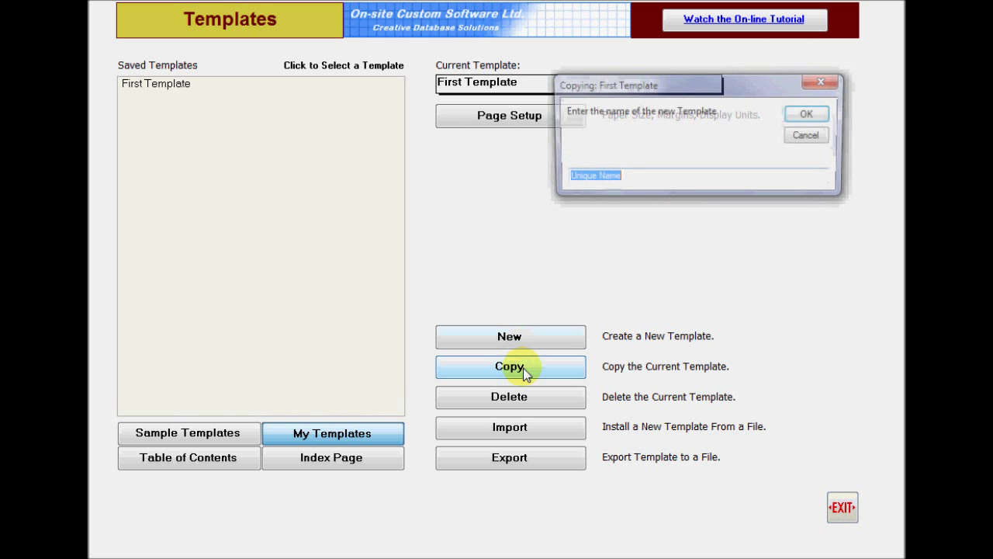
pyautogui.write('Copy')
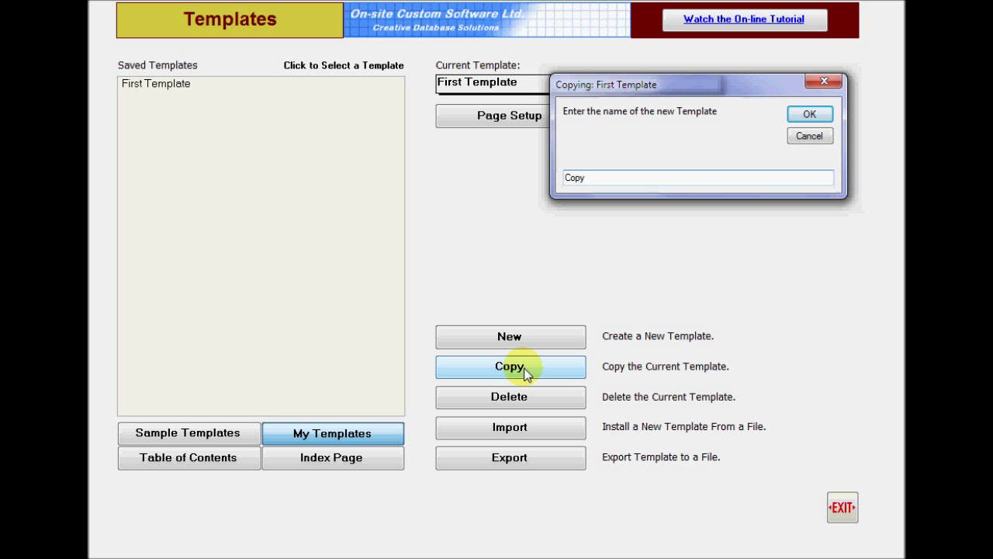
pyautogui.press('Return')
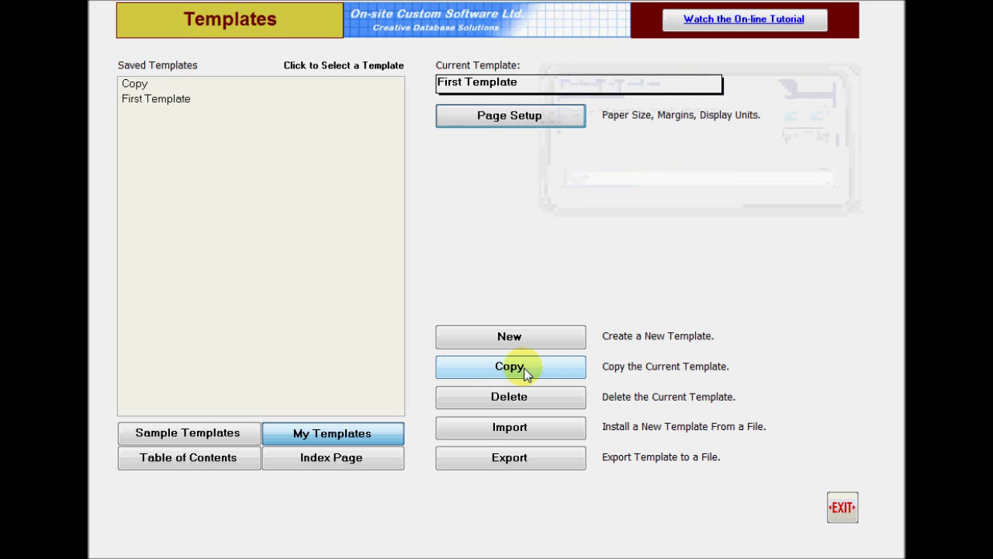
# - In the Copy template's display unit, place the Detail Table below the Size field, starting at 60% from the top, 100% wide and 33% high
pyautogui.click(143, 84)
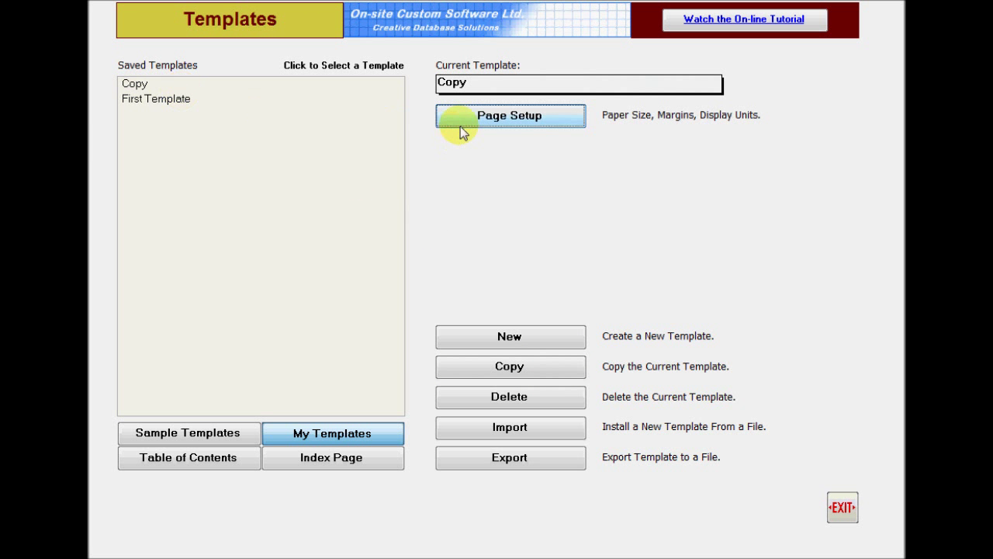
pyautogui.click(475, 126)
pyautogui.doubleClick(651, 373)
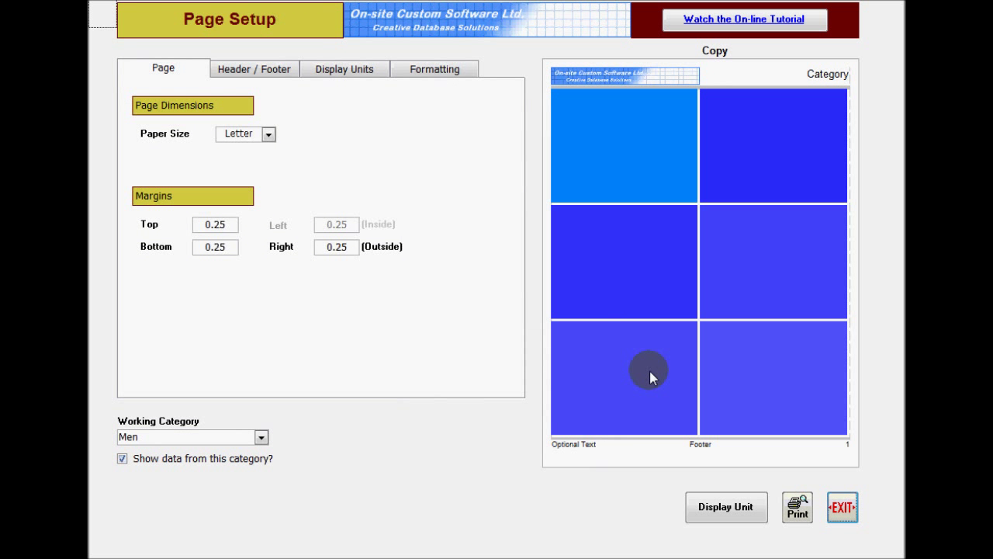
pyautogui.moveTo(530, 262); pyautogui.dragTo(543, 246)
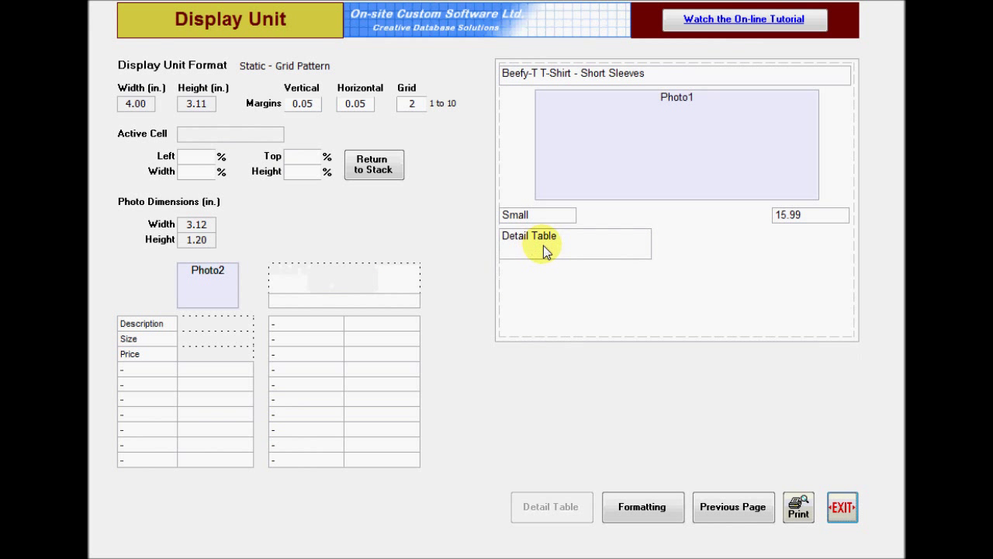
pyautogui.moveTo(650, 240); pyautogui.dragTo(854, 242)
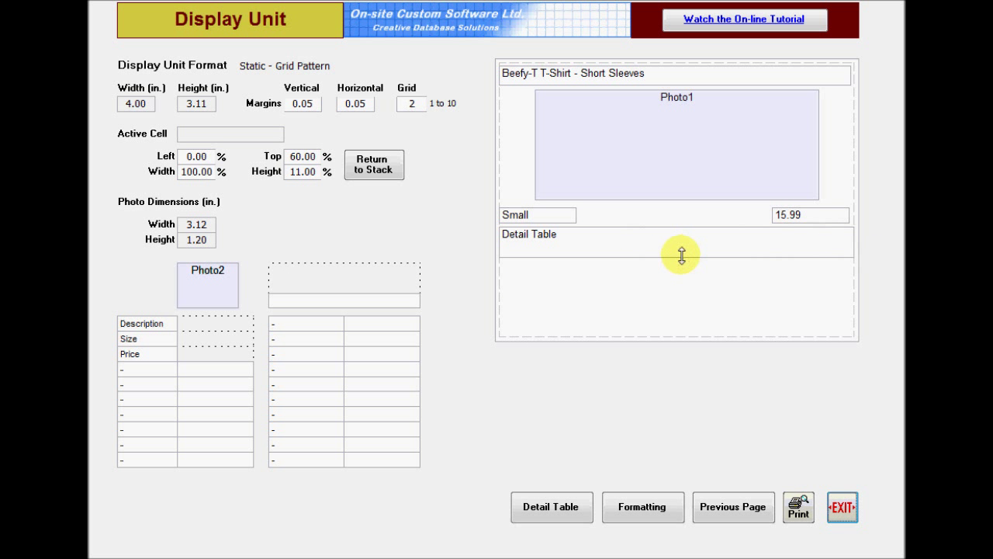
pyautogui.moveTo(681, 257); pyautogui.dragTo(676, 318)
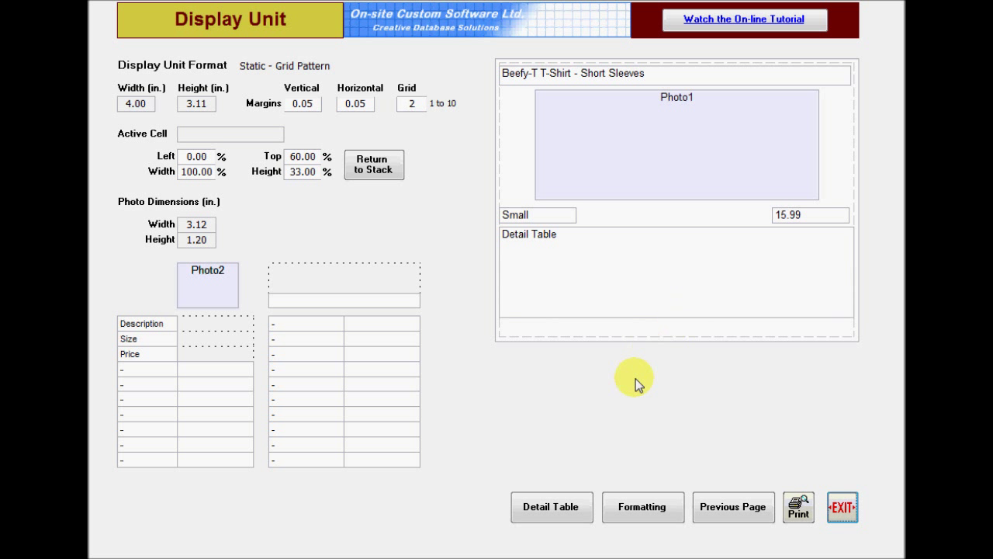
# - Place the Size and Price columns in the detail table, with Price starting at 71% and 29% wide, and preview the printout
pyautogui.click(556, 505)
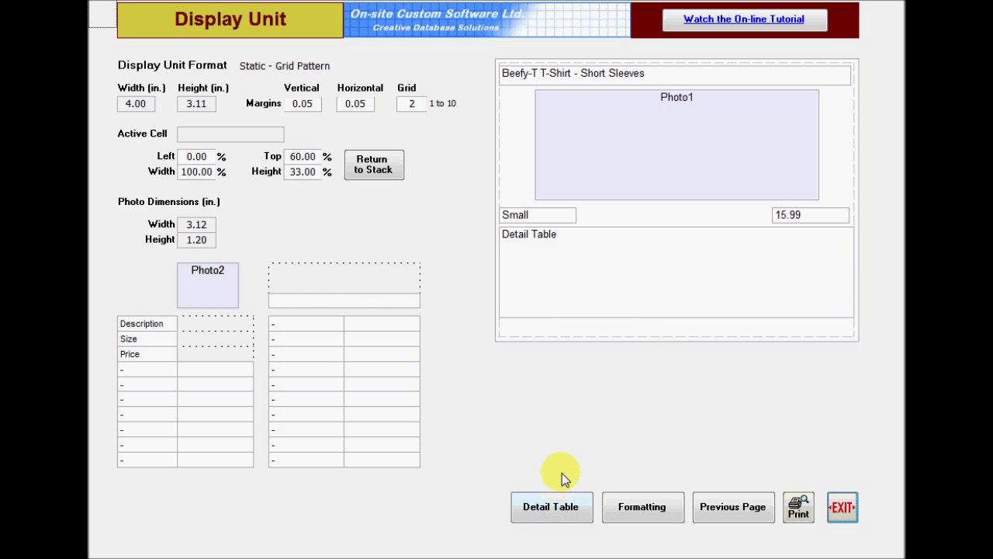
pyautogui.moveTo(228, 355); pyautogui.dragTo(615, 286)
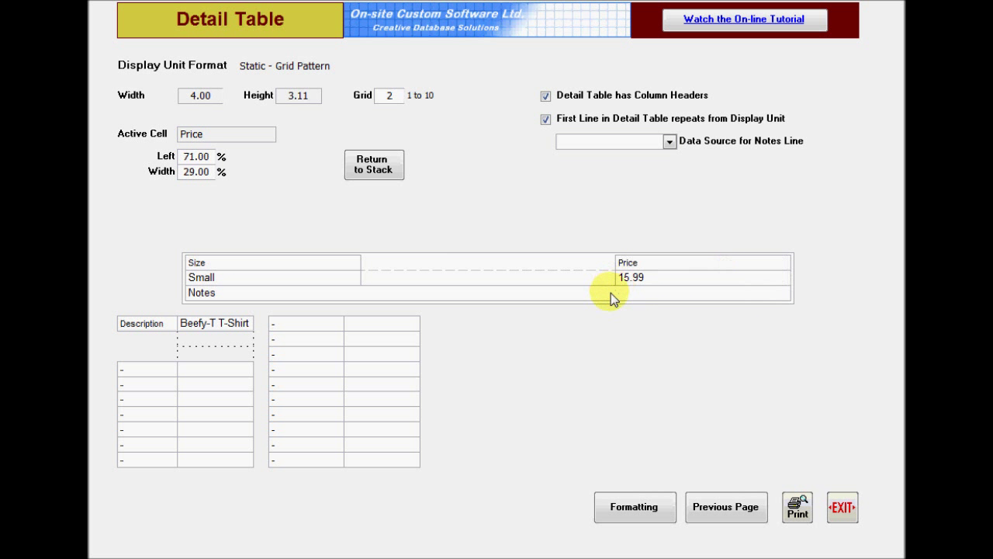
pyautogui.click(800, 511)
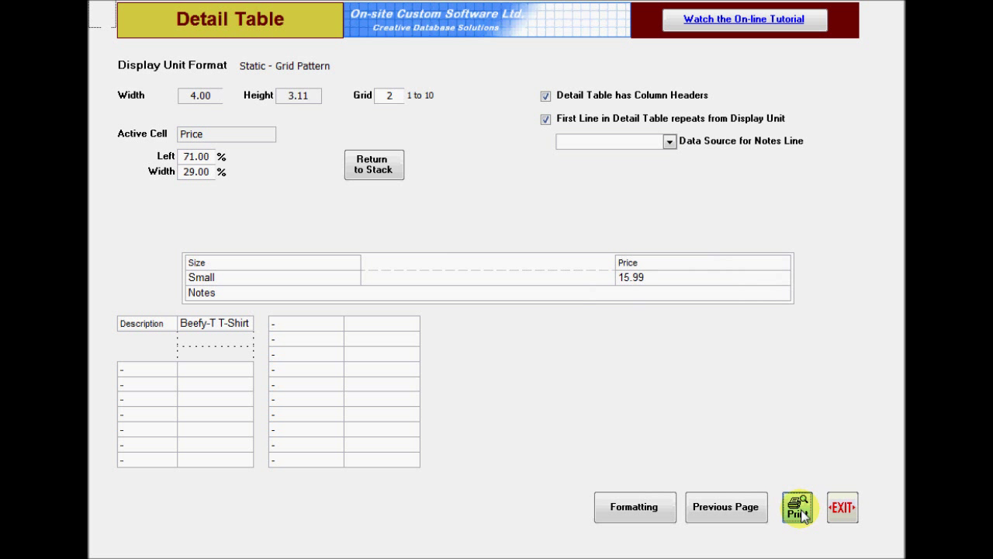